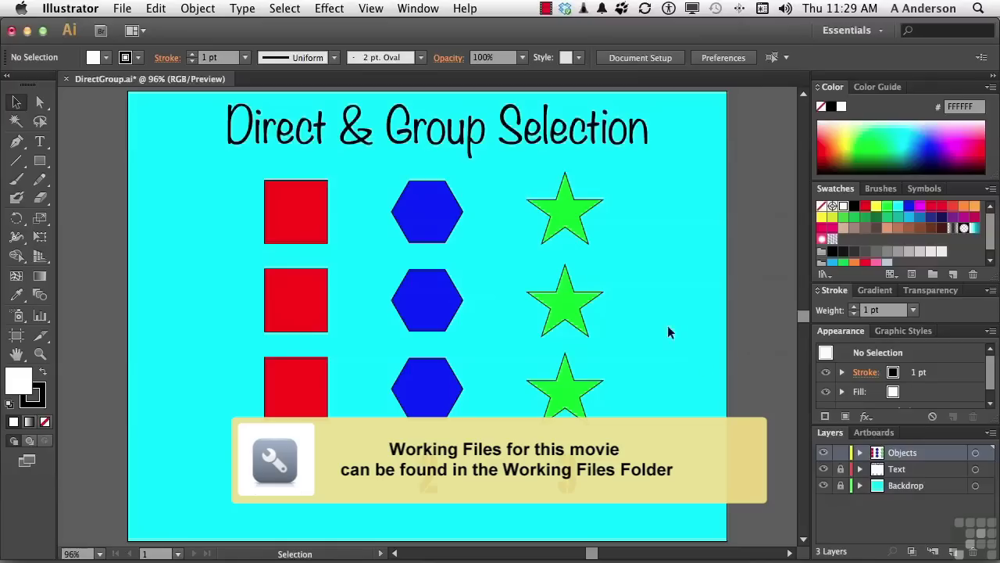
Activate Direct Selection and reveal its flyout holding the Group Selection Tool
{"action": "left_click", "coordinate": [43, 106]}
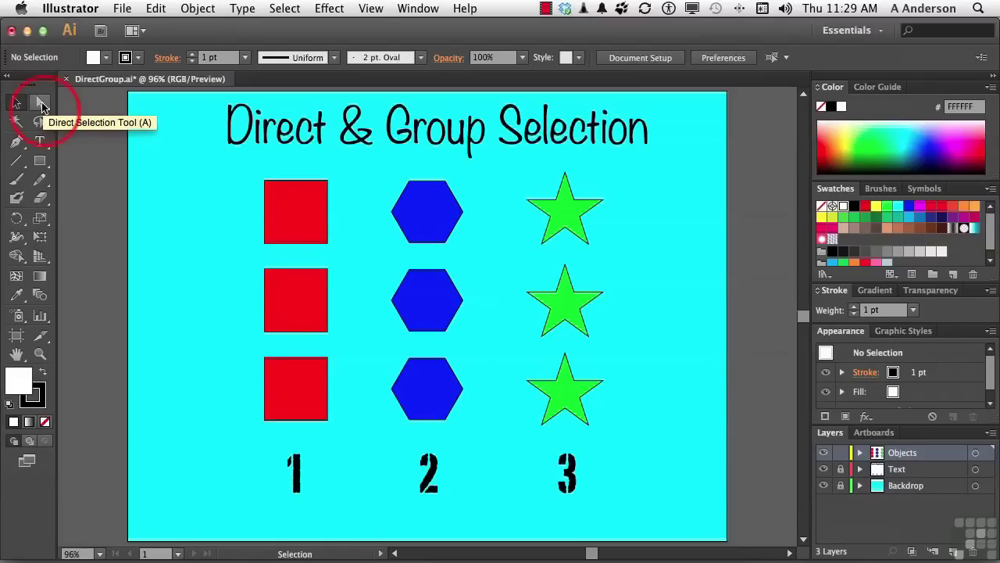
{"action": "left_click", "coordinate": [43, 106]}
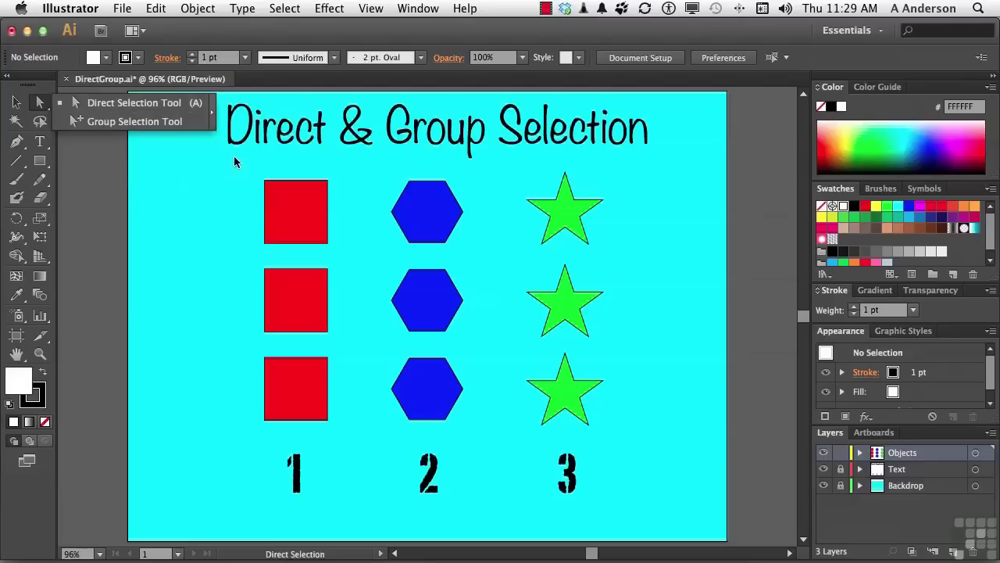
Float the Direct/Group Selection tools beside the shapes, then select the top red square
{"action": "left_click", "coordinate": [215, 116]}
{"action": "left_click_drag", "start_coordinate": [69, 117], "coordinate": [175, 162]}
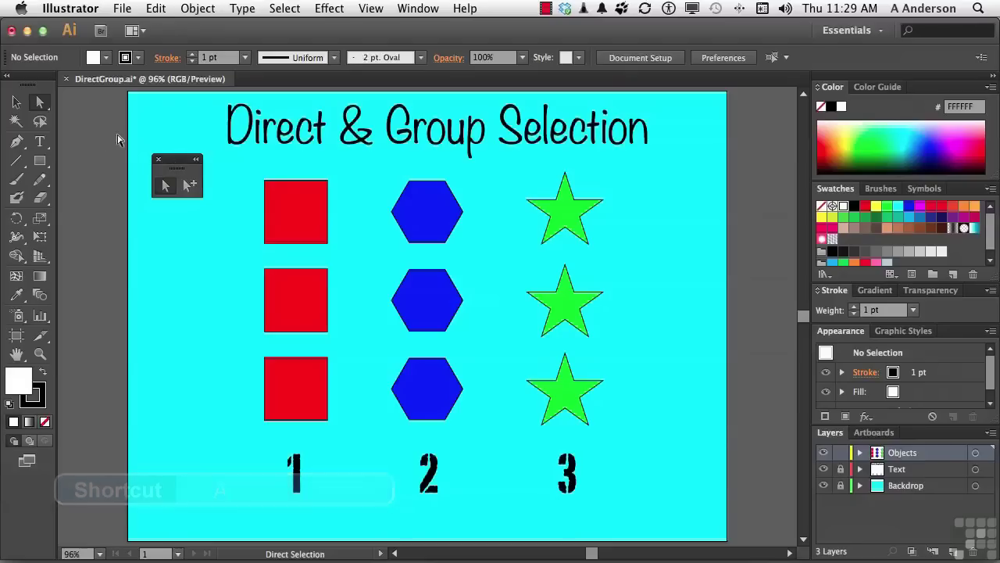
{"action": "left_click", "coordinate": [18, 102]}
{"action": "left_click", "coordinate": [289, 221]}
{"action": "left_click", "coordinate": [289, 221]}
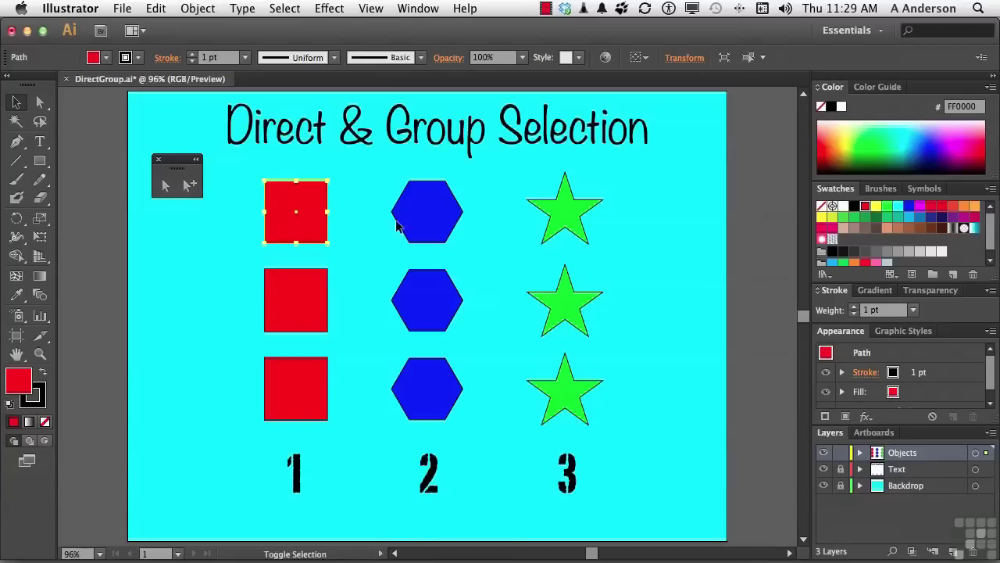
Add the top hexagon to the square's selection, deselect both, and return to Direct Selection
{"action": "left_click", "coordinate": [429, 225], "text": "shift"}
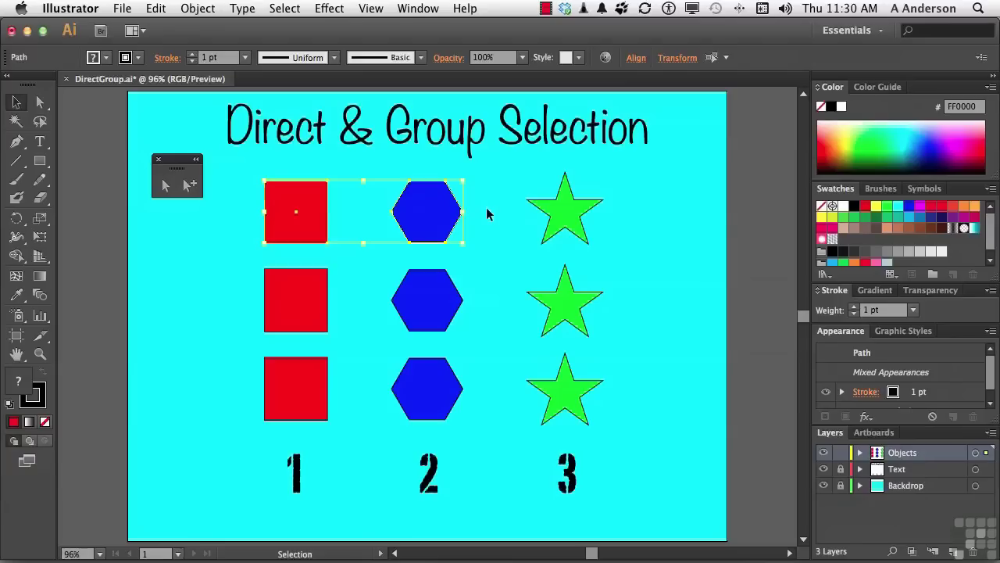
{"action": "left_click", "coordinate": [220, 225]}
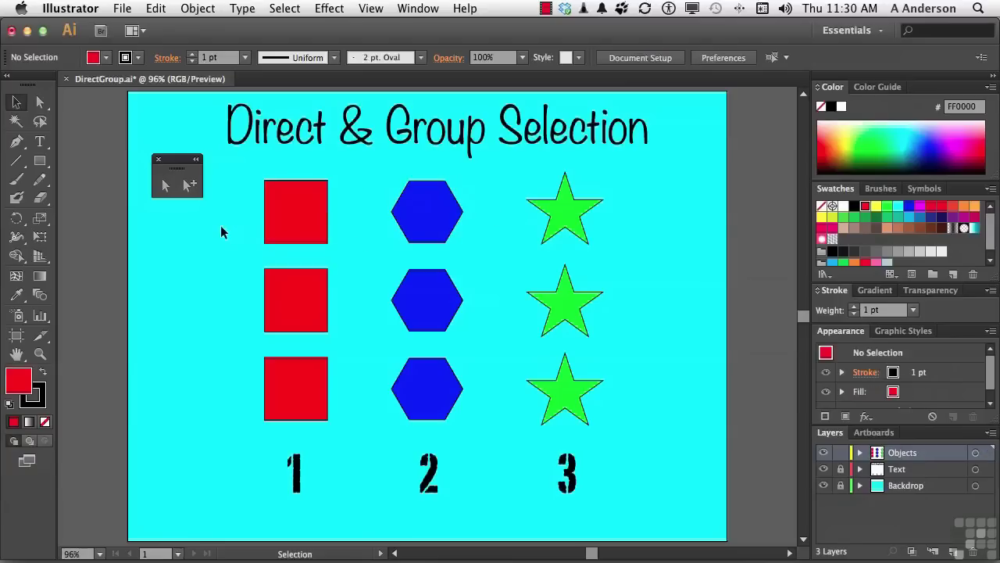
{"action": "left_click", "coordinate": [162, 191]}
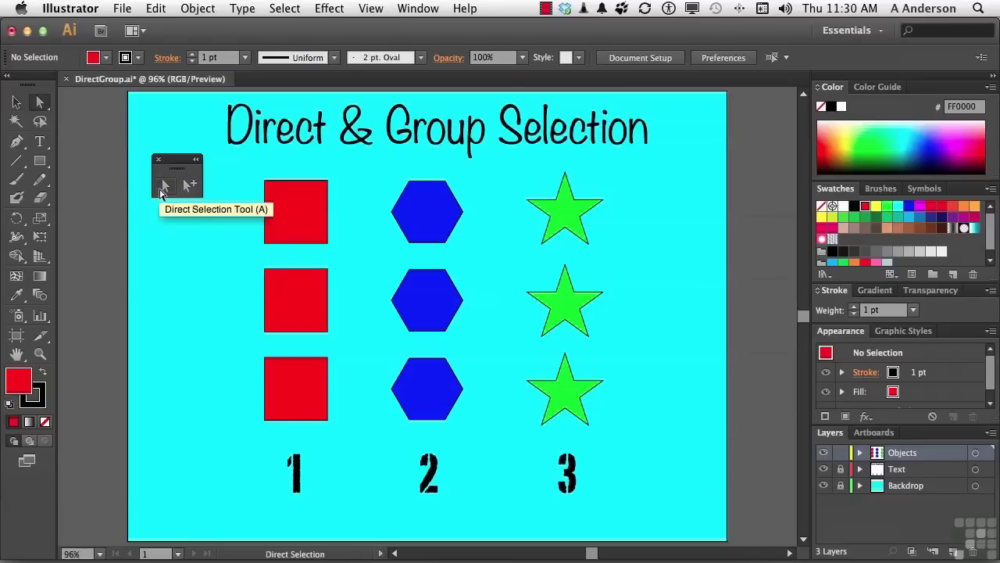
Direct-select the top square's path, then the top hexagon, and clear the selection
{"action": "left_click", "coordinate": [293, 222]}
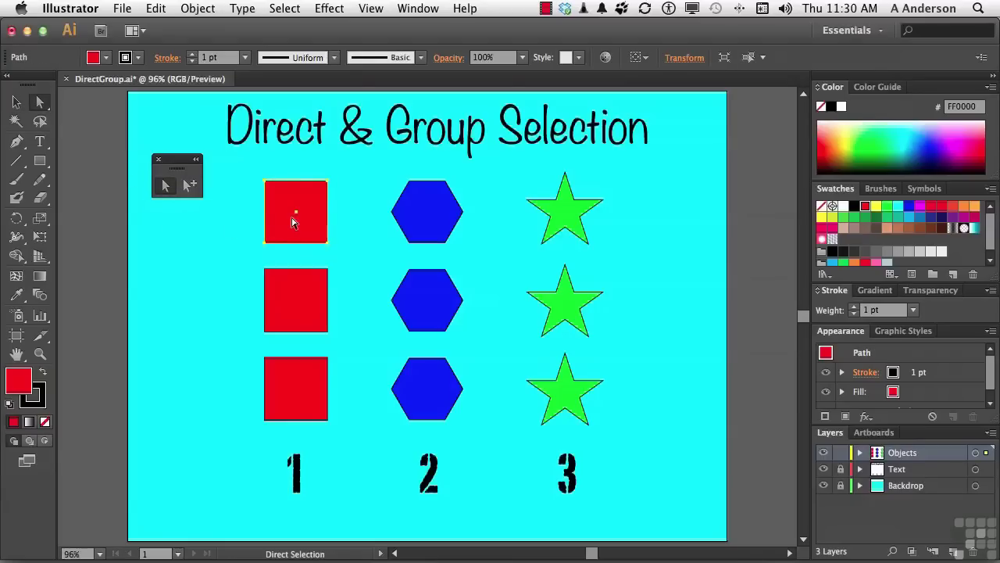
{"action": "left_click", "coordinate": [416, 231]}
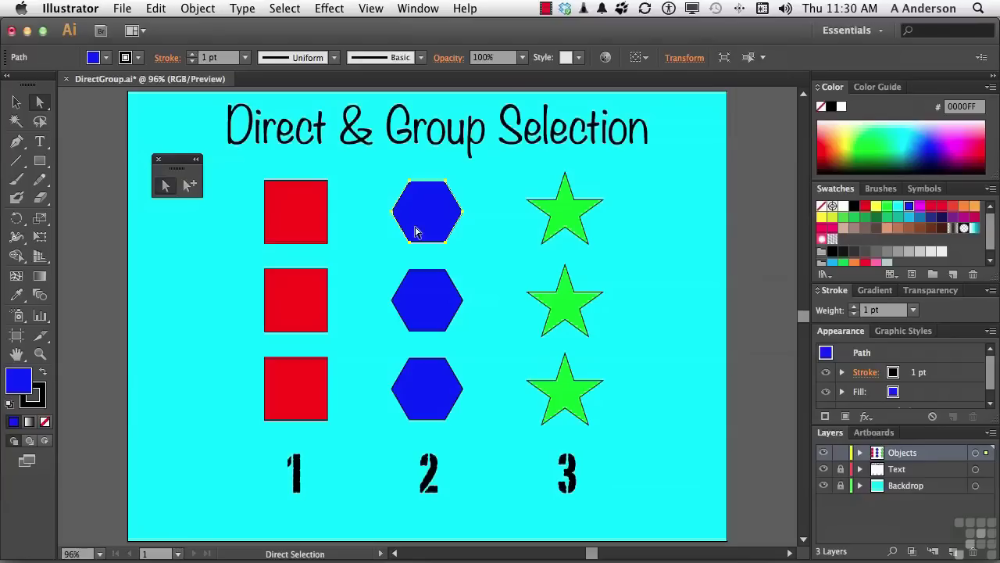
{"action": "key", "text": "super"}
{"action": "left_click", "coordinate": [479, 225]}
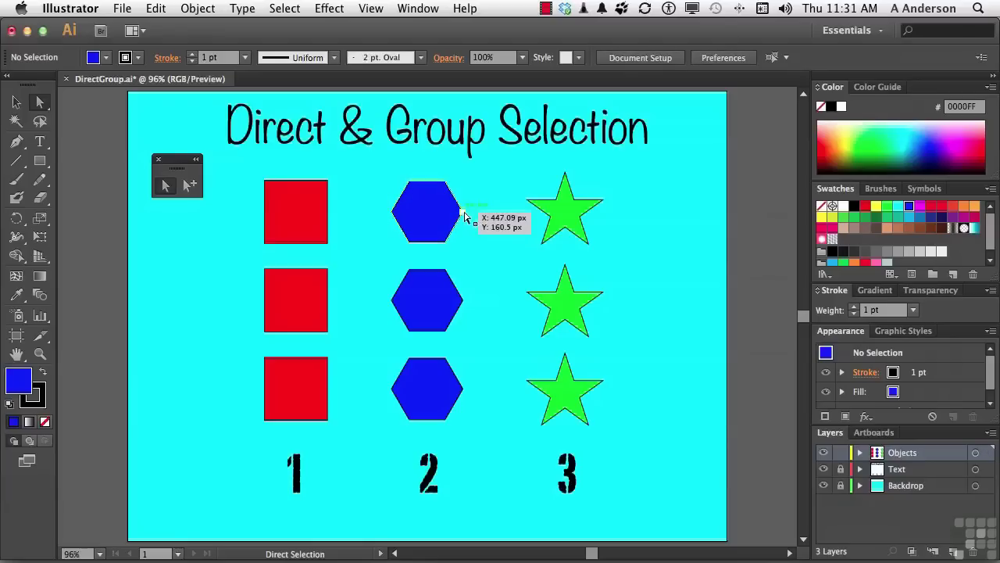
Select the top hexagon's right anchor point and nudge it right, then back left
{"action": "left_click", "coordinate": [464, 211]}
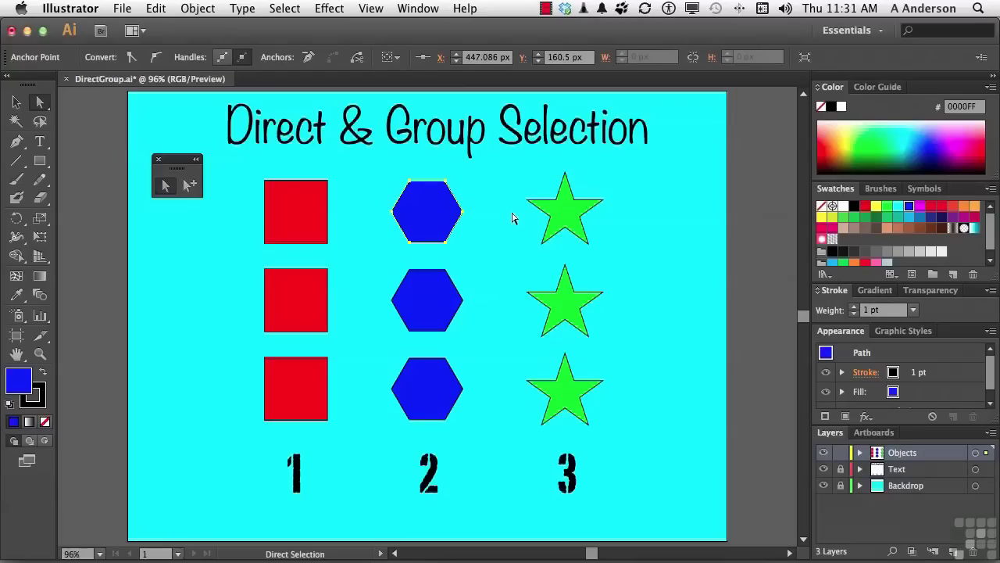
{"action": "key", "text": "shift+Right"}
{"action": "key", "text": "shift+Right"}
{"action": "key", "text": "shift+Right"}
{"action": "key", "text": "shift+Left"}
{"action": "key", "text": "shift+Left"}
{"action": "key", "text": "shift+Left"}
Select the whole top hexagon, then deselect it and return to the Selection tool
{"action": "left_click", "coordinate": [16, 101]}
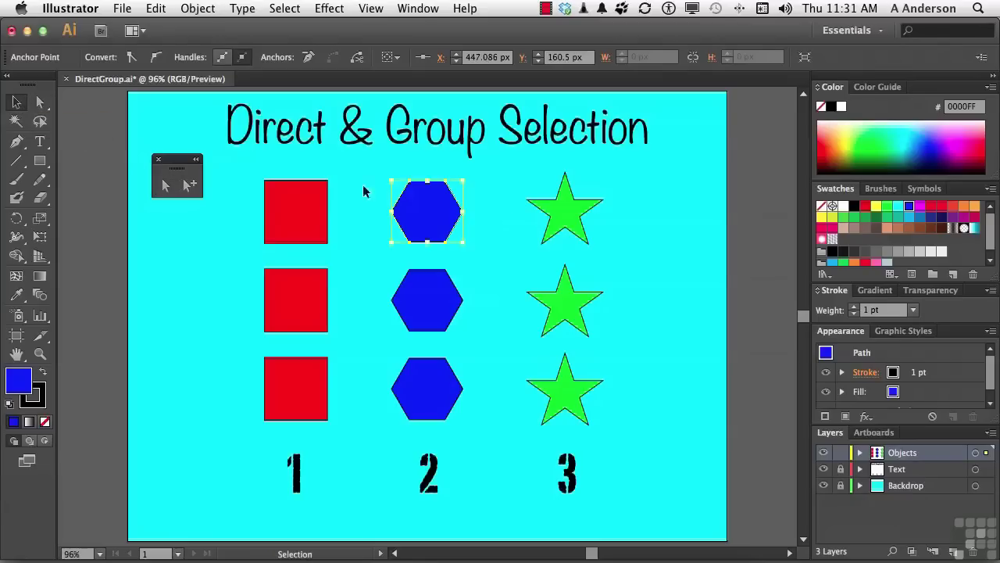
{"action": "left_click", "coordinate": [428, 212]}
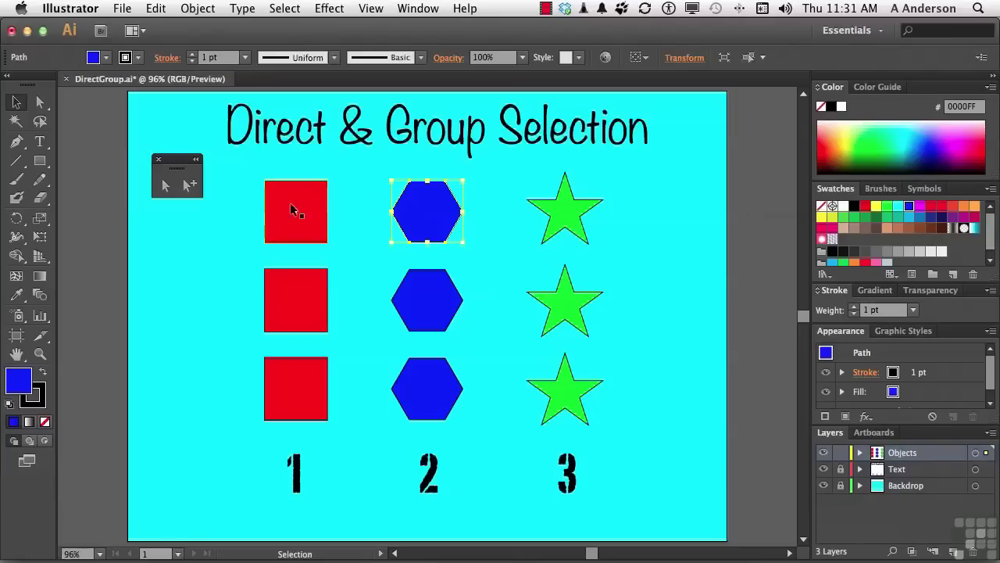
{"action": "left_click", "coordinate": [165, 186]}
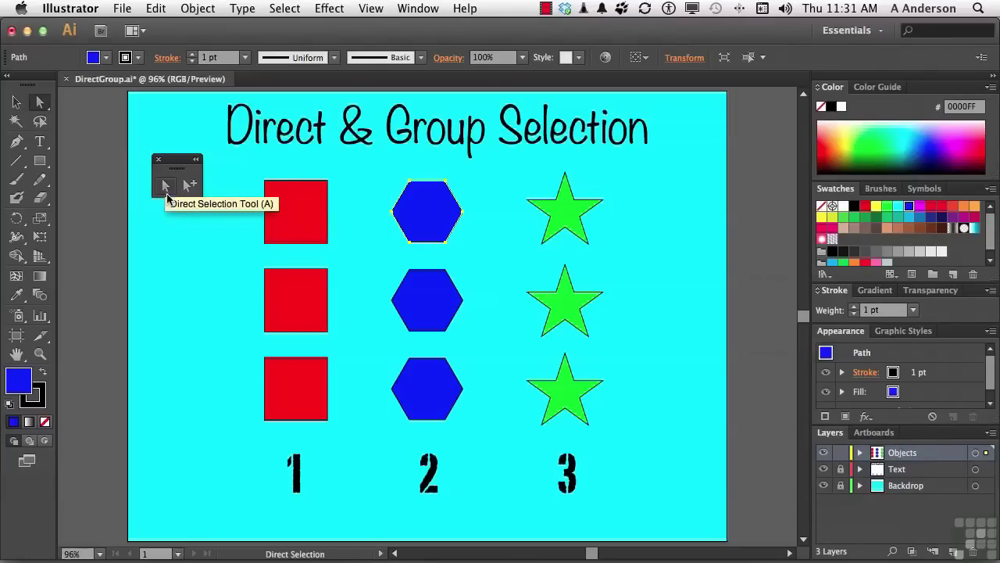
{"action": "left_click", "coordinate": [139, 187]}
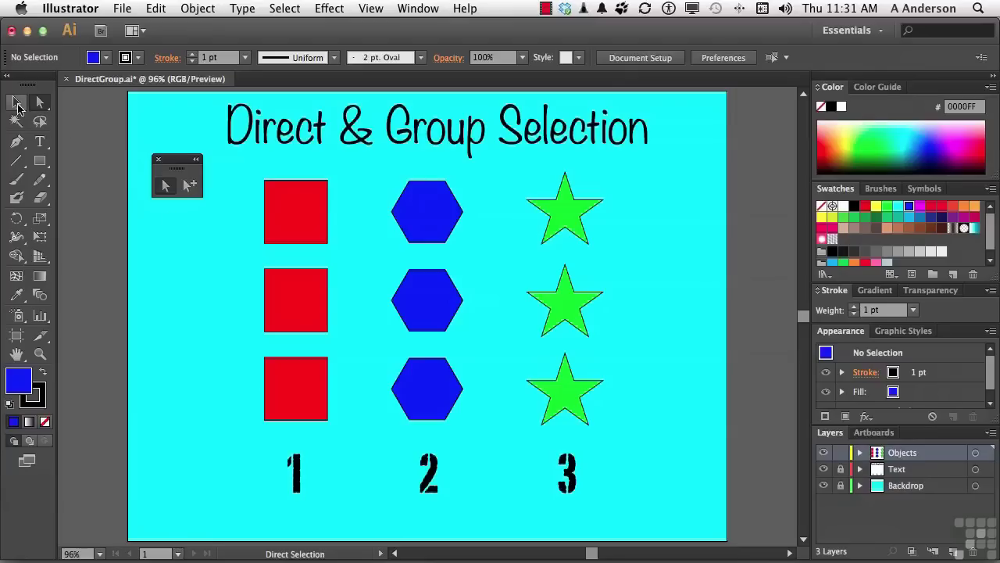
{"action": "left_click", "coordinate": [18, 104]}
Marquee-select the three red squares, test moving them together, and reselect all three
{"action": "left_click_drag", "start_coordinate": [252, 165], "coordinate": [342, 434]}
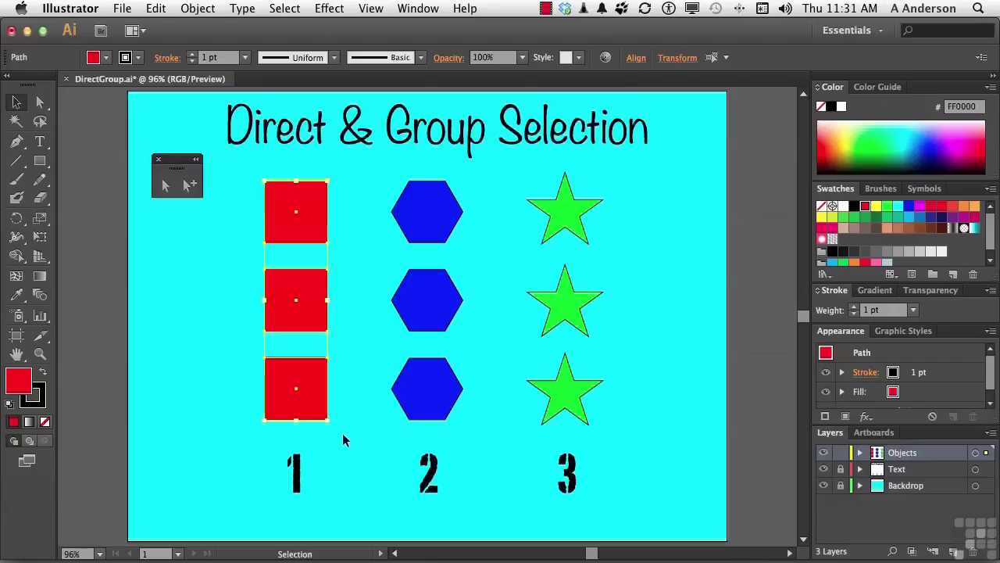
{"action": "left_click", "coordinate": [215, 260]}
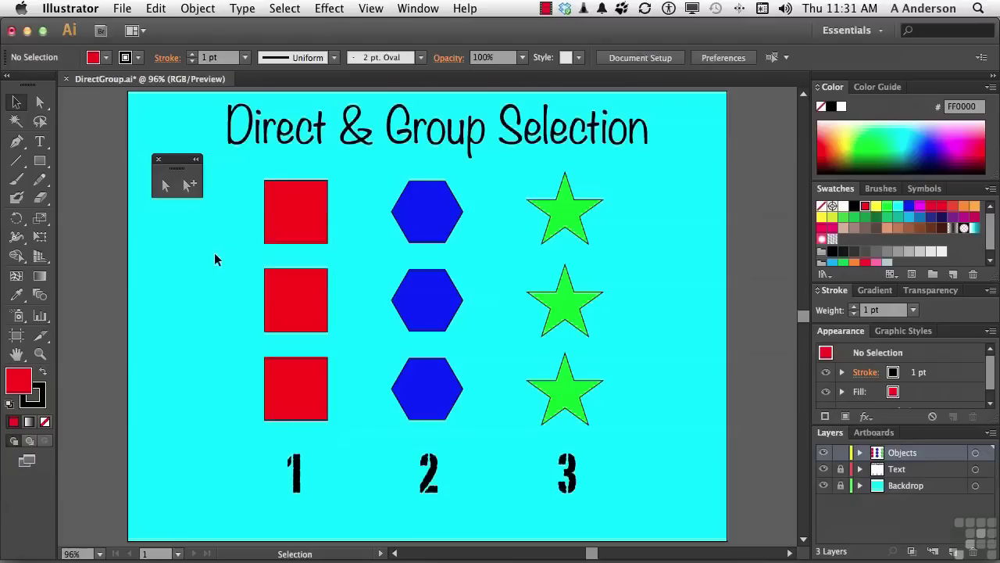
{"action": "left_click_drag", "start_coordinate": [243, 167], "coordinate": [284, 392]}
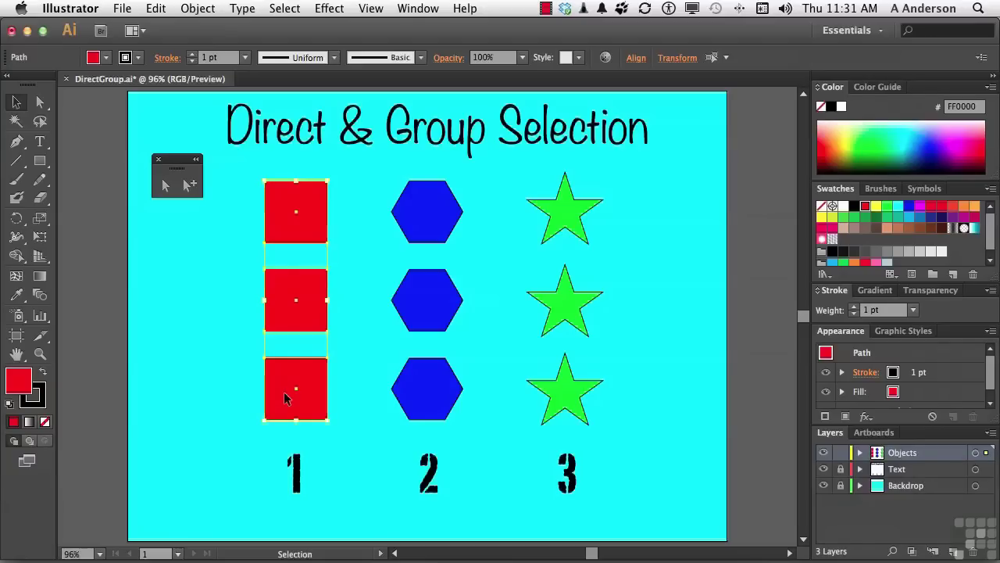
{"action": "mouse_move", "coordinate": [284, 392]}
{"action": "left_mouse_down"}
{"action": "mouse_move", "coordinate": [266, 376]}
{"action": "mouse_move", "coordinate": [284, 381]}
{"action": "left_mouse_up"}
{"action": "left_click", "coordinate": [199, 345]}
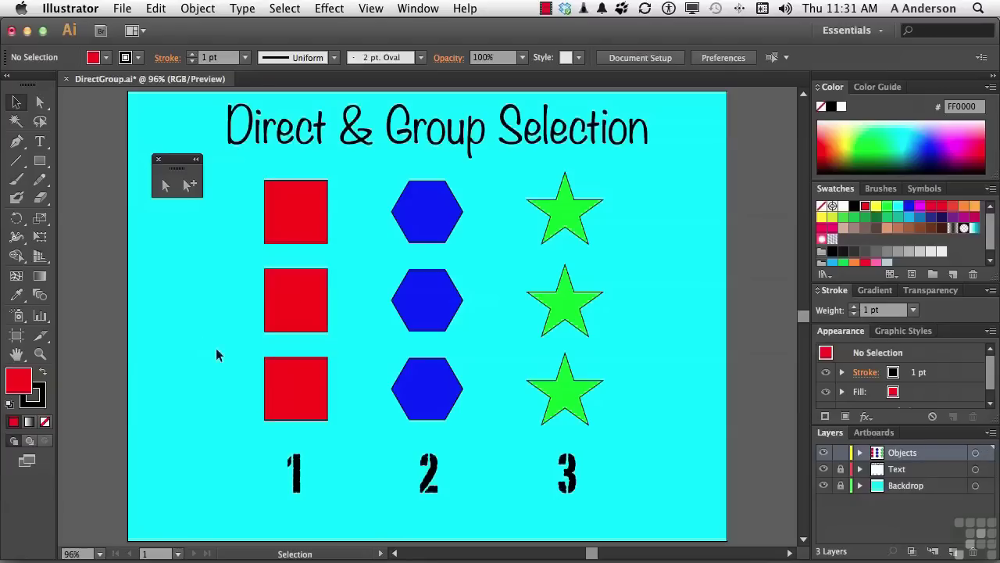
{"action": "left_click", "coordinate": [279, 388]}
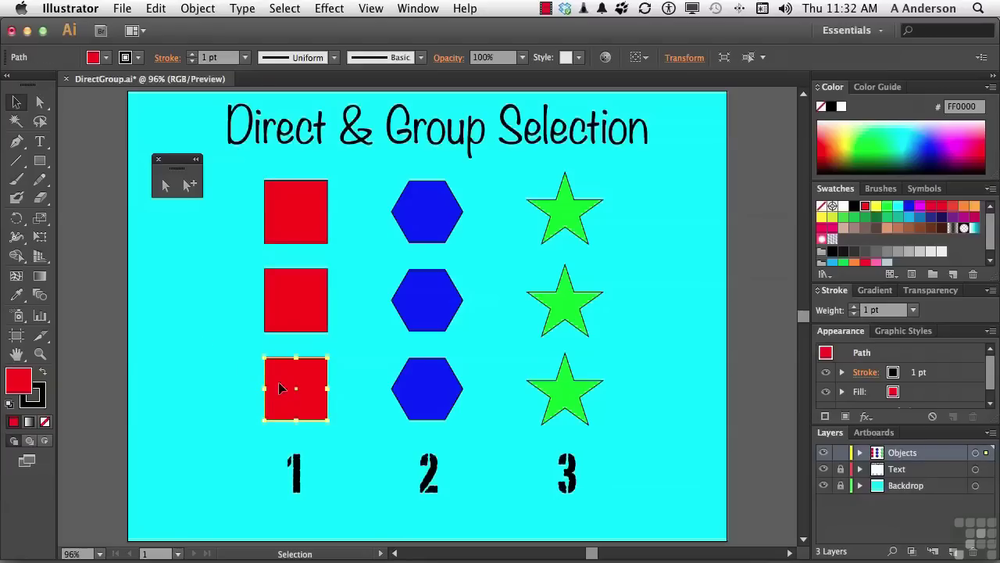
{"action": "left_click_drag", "start_coordinate": [243, 156], "coordinate": [282, 341]}
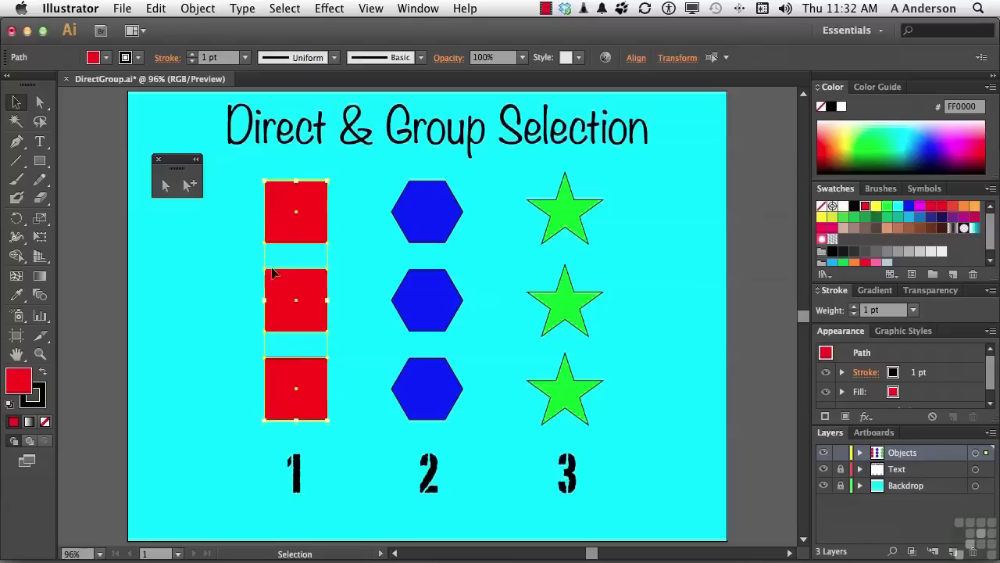
{"action": "left_click", "coordinate": [205, 8]}
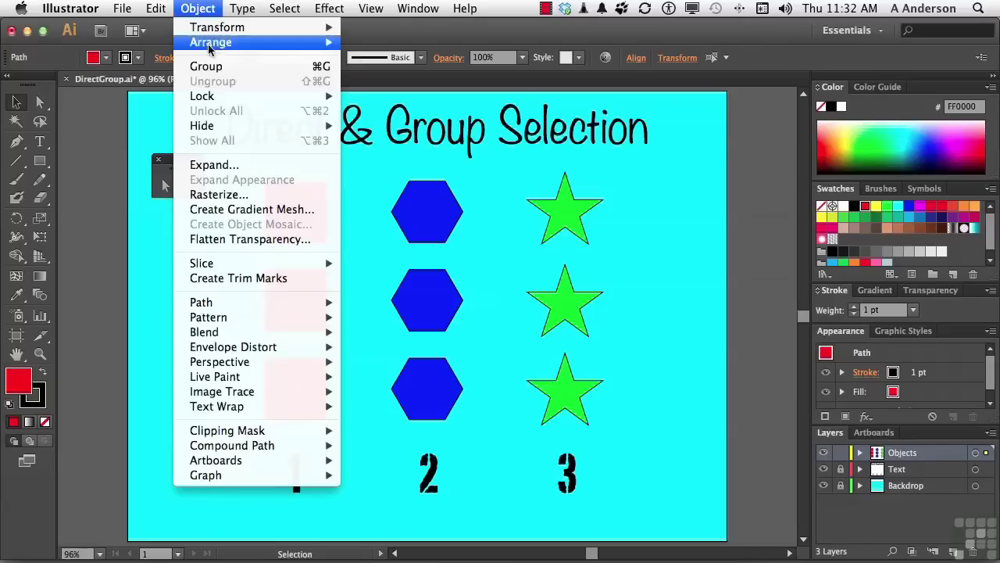
Group the red squares, the blue hexagons and the green stars each into its own column group
{"action": "left_click", "coordinate": [215, 67]}
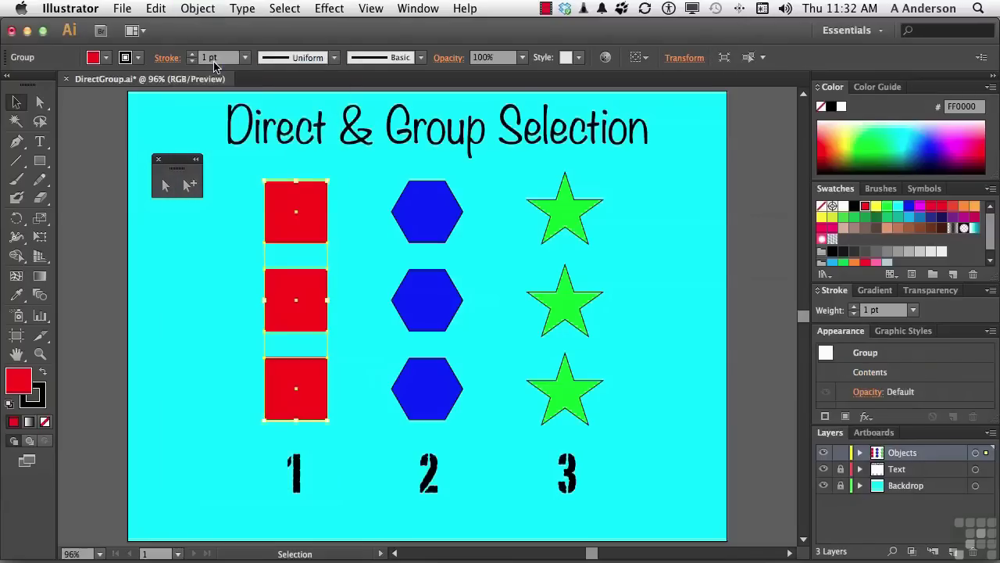
{"action": "left_click", "coordinate": [243, 293]}
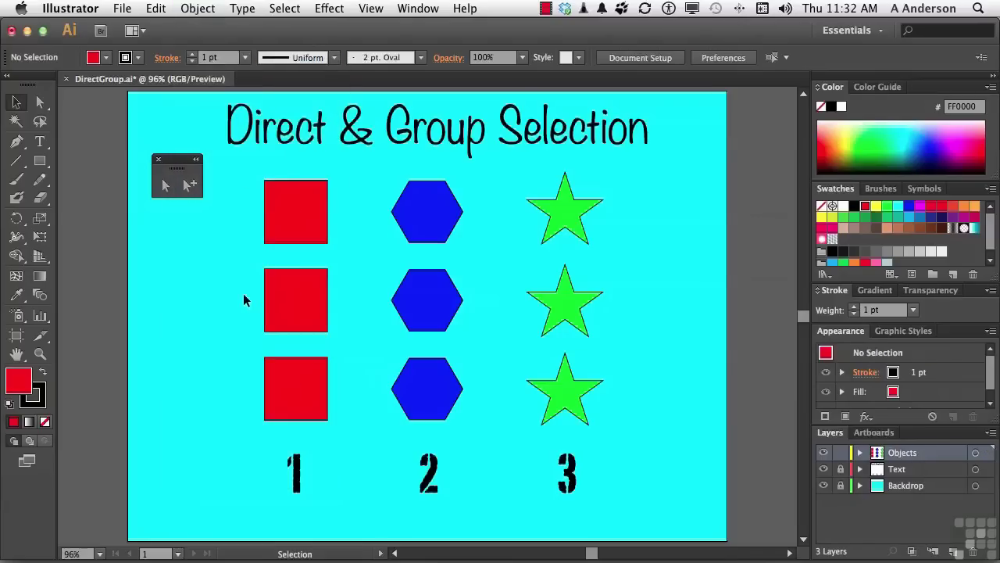
{"action": "left_click", "coordinate": [287, 301]}
{"action": "left_click_drag", "start_coordinate": [382, 176], "coordinate": [457, 417]}
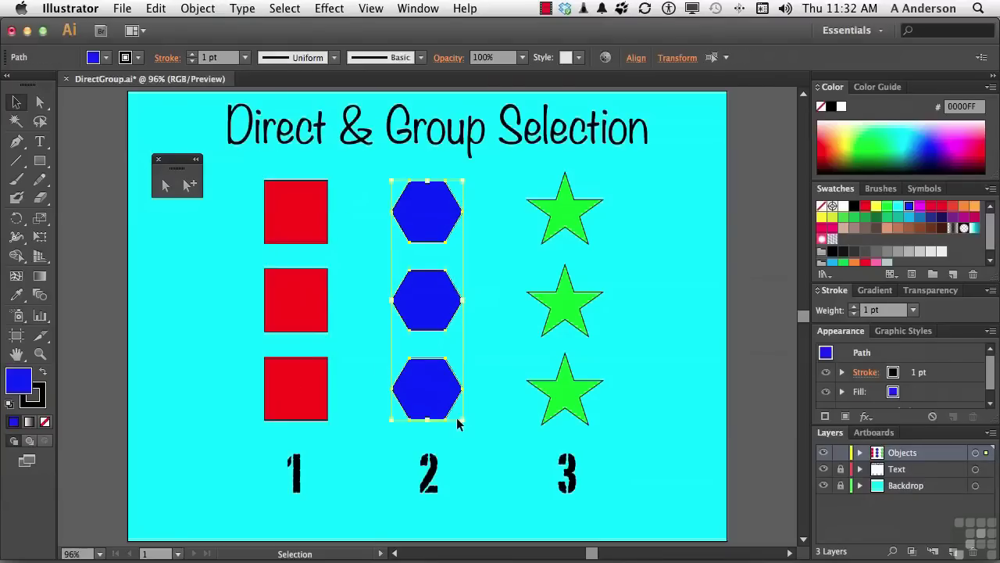
{"action": "left_click", "coordinate": [191, 9]}
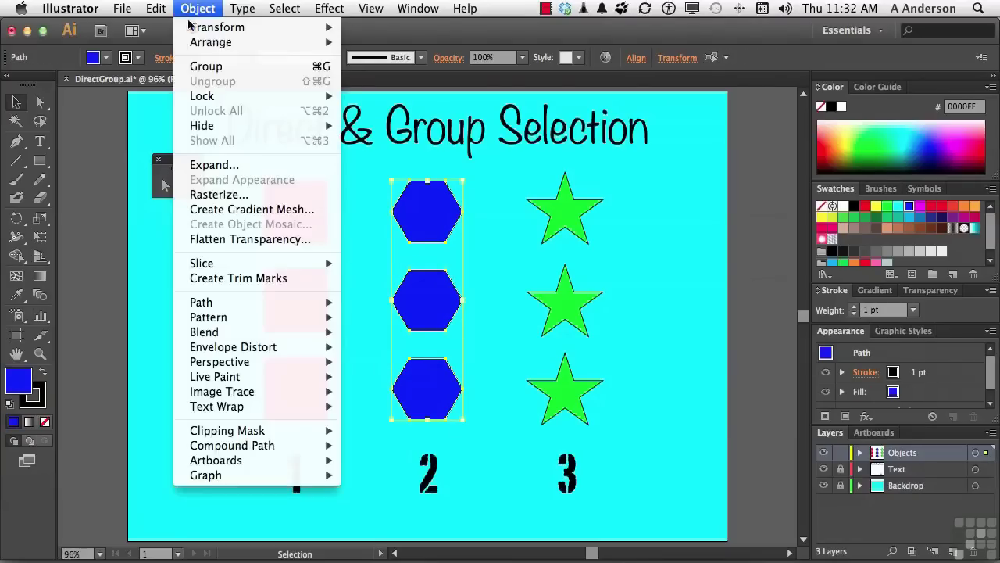
{"action": "left_click", "coordinate": [200, 65]}
{"action": "left_click_drag", "start_coordinate": [527, 175], "coordinate": [600, 419]}
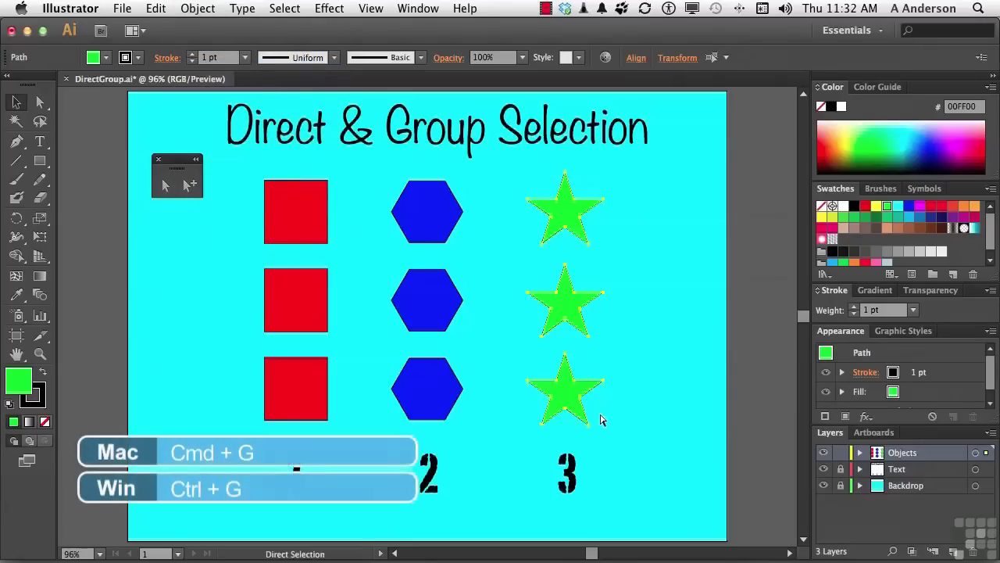
{"action": "key", "text": "super+g"}
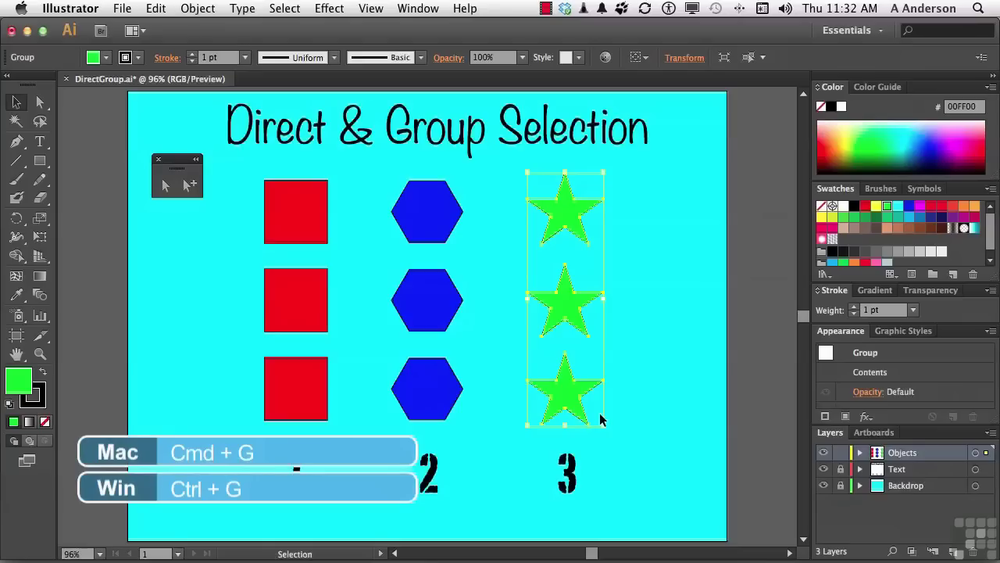
Confirm each column selects as one group, then clear the selection
{"action": "left_click", "coordinate": [296, 213]}
{"action": "left_click", "coordinate": [423, 221]}
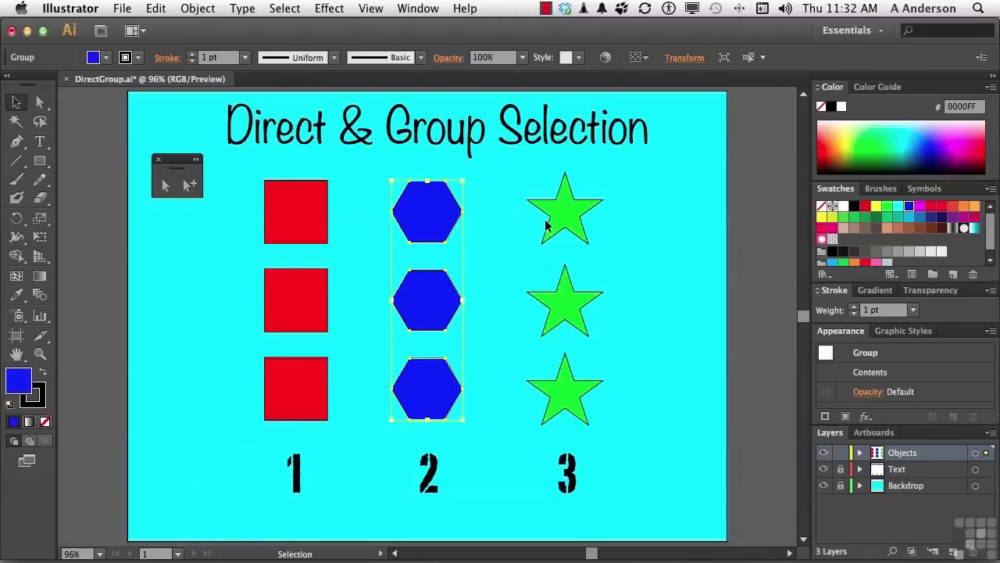
{"action": "left_click", "coordinate": [550, 221]}
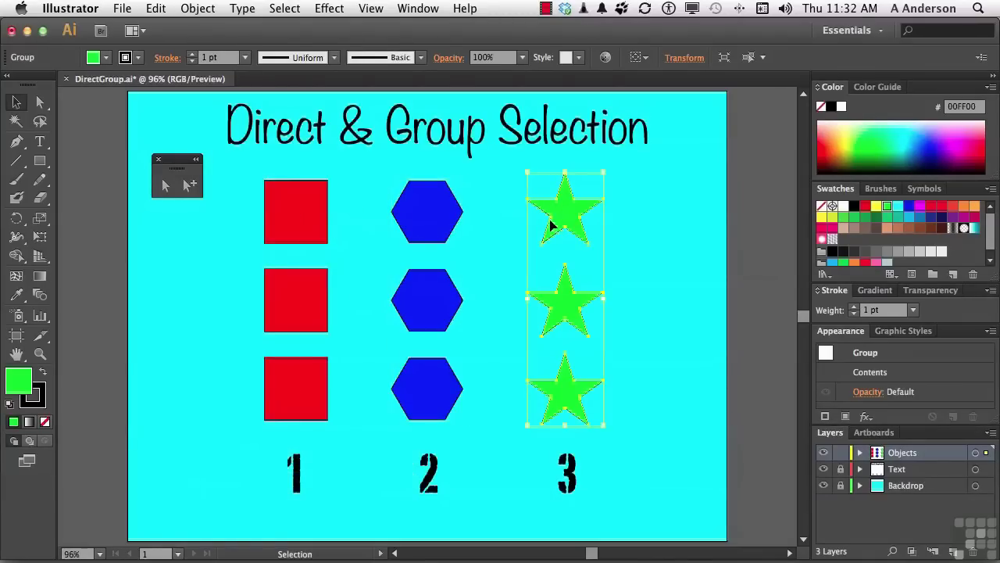
{"action": "left_click", "coordinate": [222, 255]}
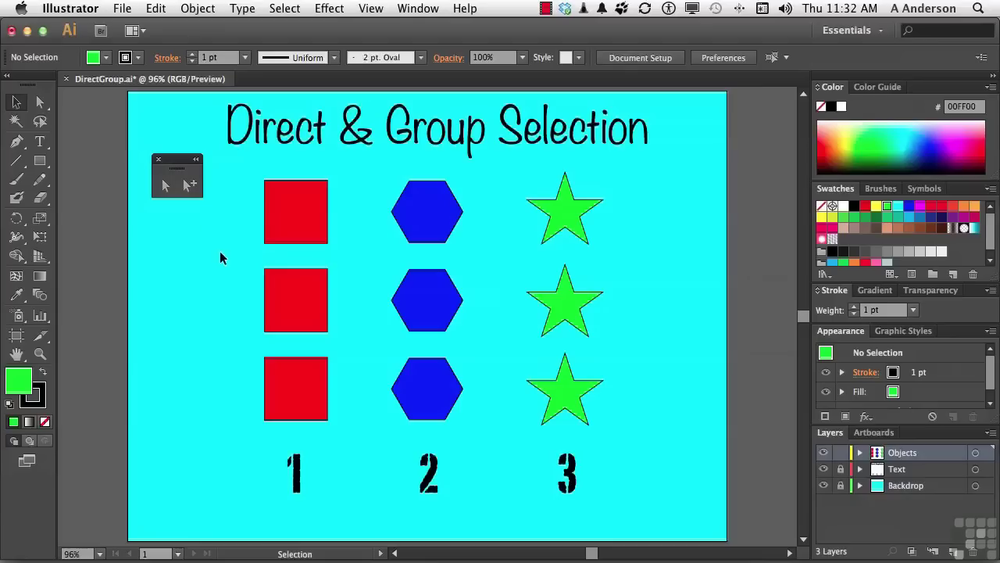
{"action": "left_click", "coordinate": [165, 190]}
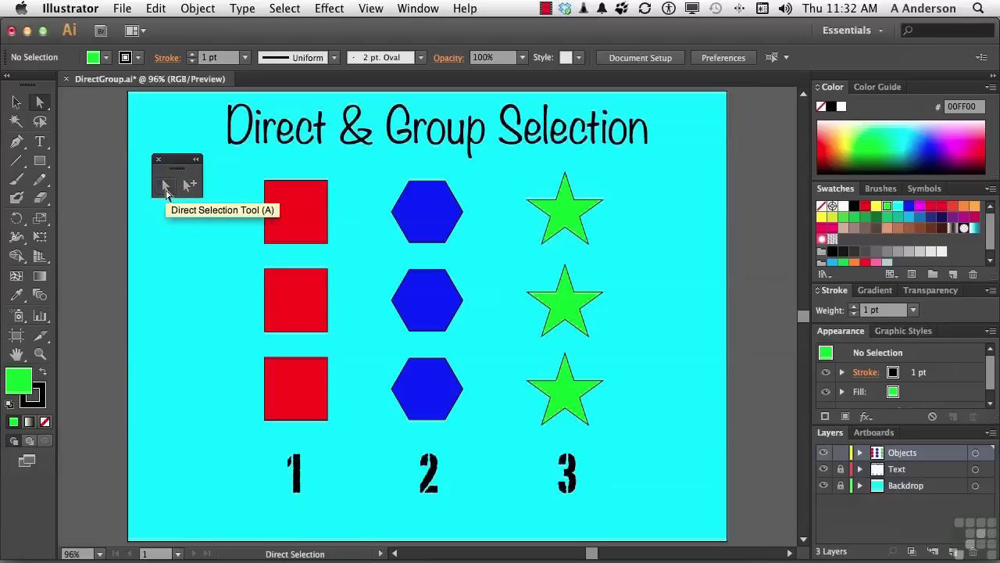
Rotate only the top red square about 42° into a diamond, then select the column-1 group
{"action": "left_click", "coordinate": [307, 216]}
{"action": "left_click", "coordinate": [306, 216]}
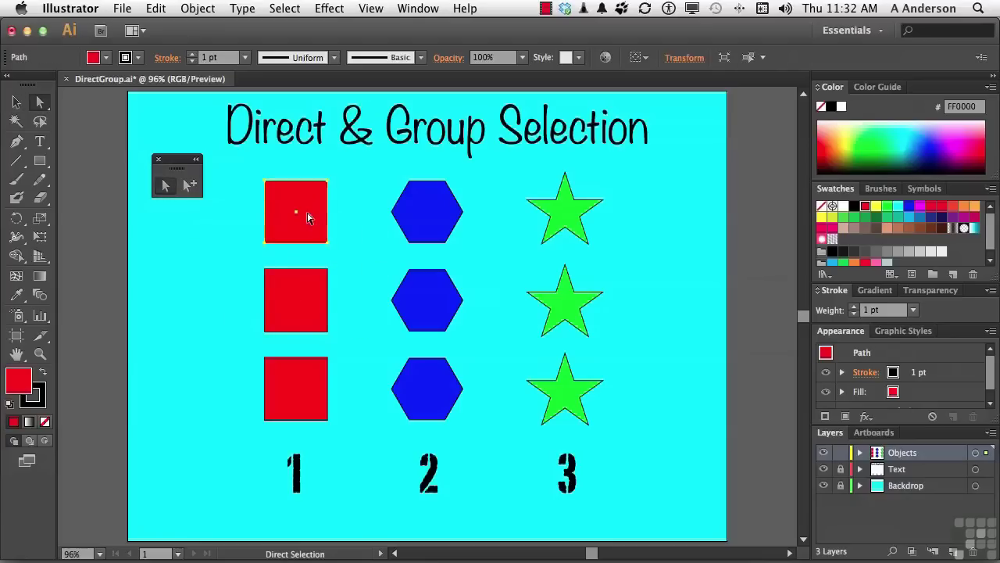
{"action": "left_click", "coordinate": [307, 218], "text": "super"}
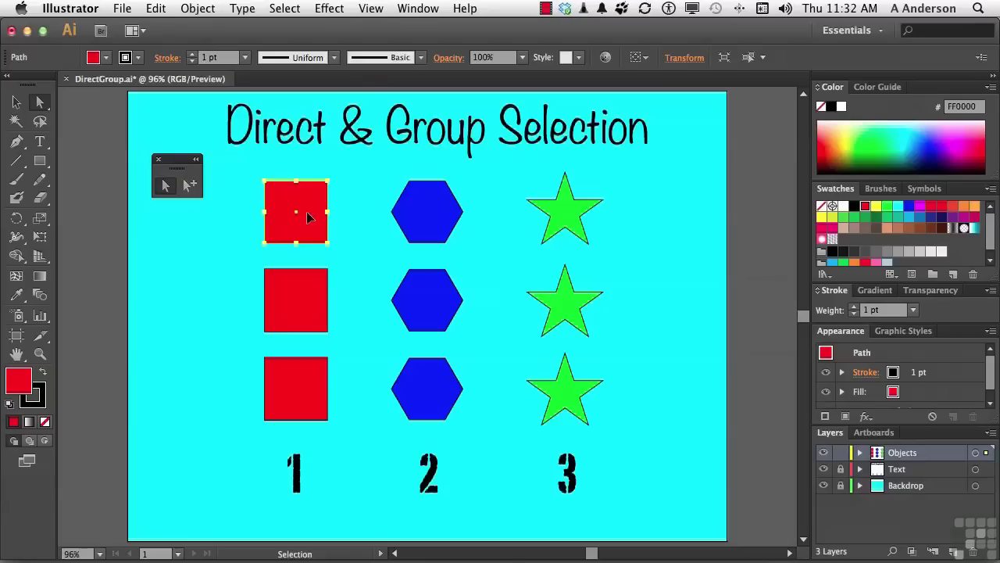
{"action": "left_click_drag", "start_coordinate": [335, 175], "coordinate": [300, 159]}
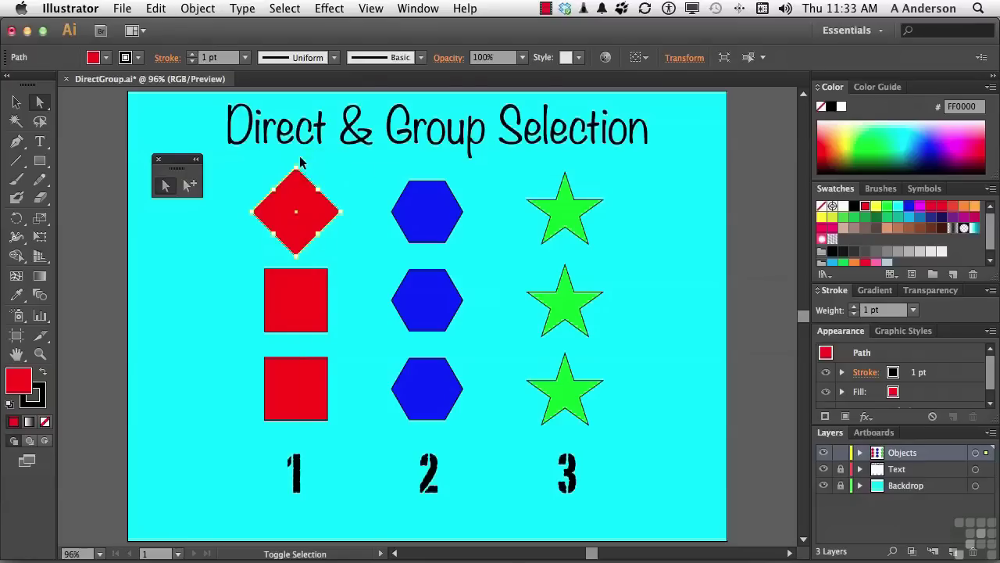
{"action": "left_click", "coordinate": [188, 248]}
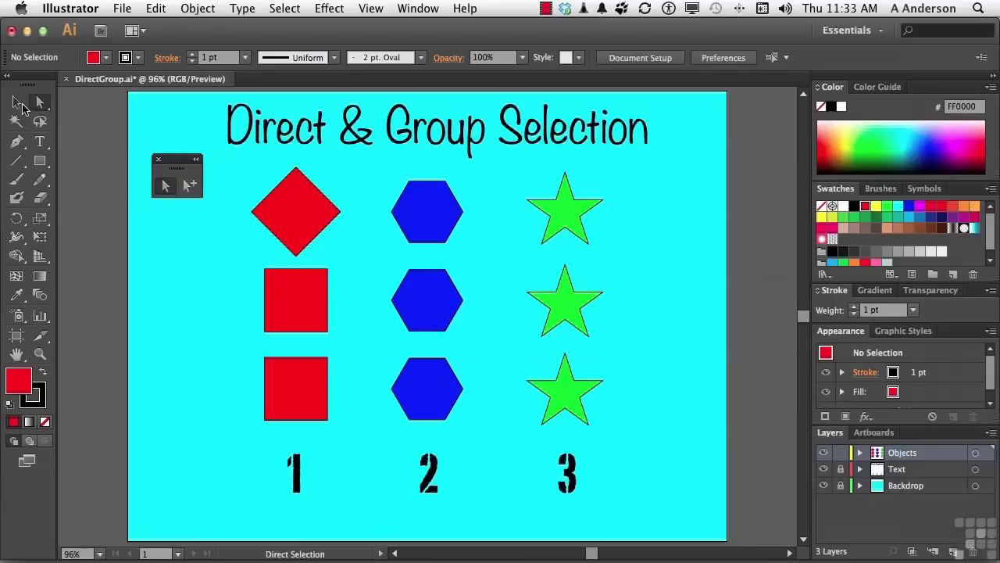
{"action": "left_click", "coordinate": [16, 104]}
{"action": "left_click", "coordinate": [300, 308]}
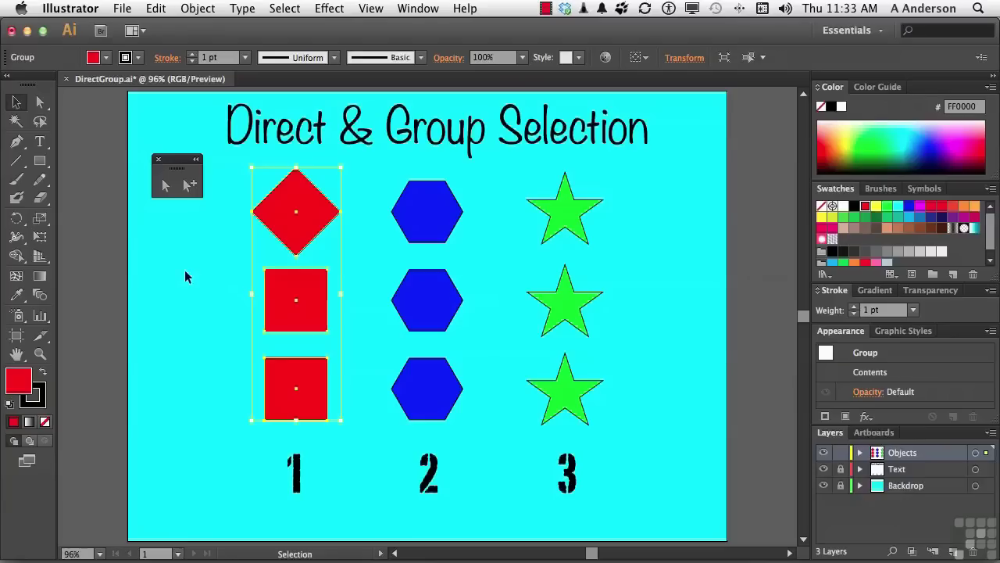
Undo the top square's rotation so it stands upright again, then deselect
{"action": "left_click", "coordinate": [164, 189]}
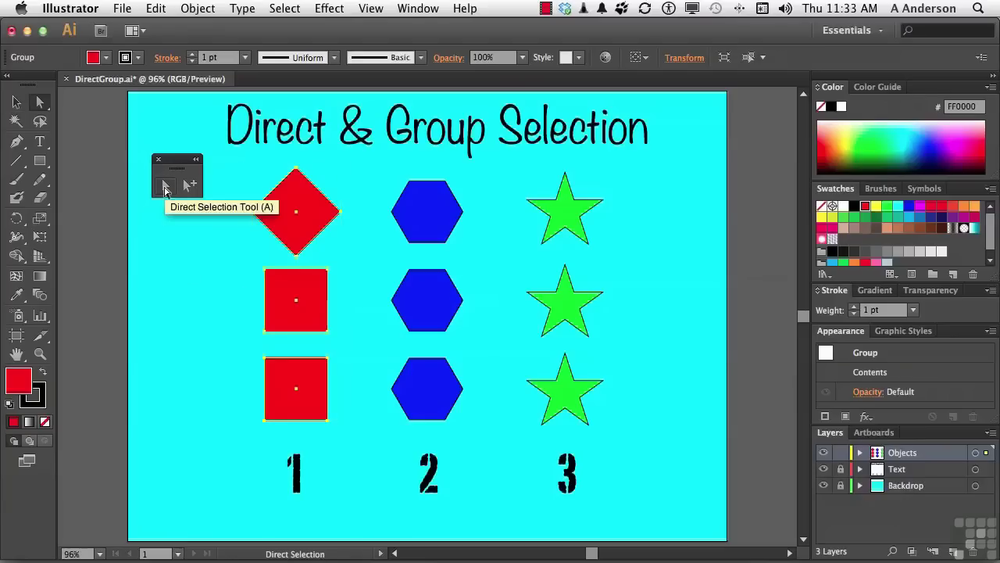
{"action": "key", "text": "super+z"}
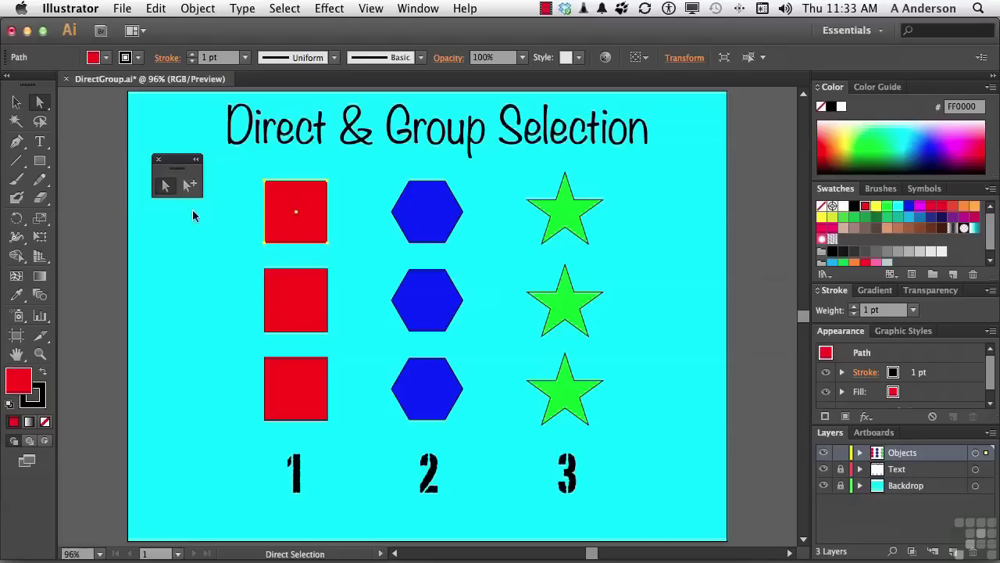
{"action": "left_click", "coordinate": [204, 252]}
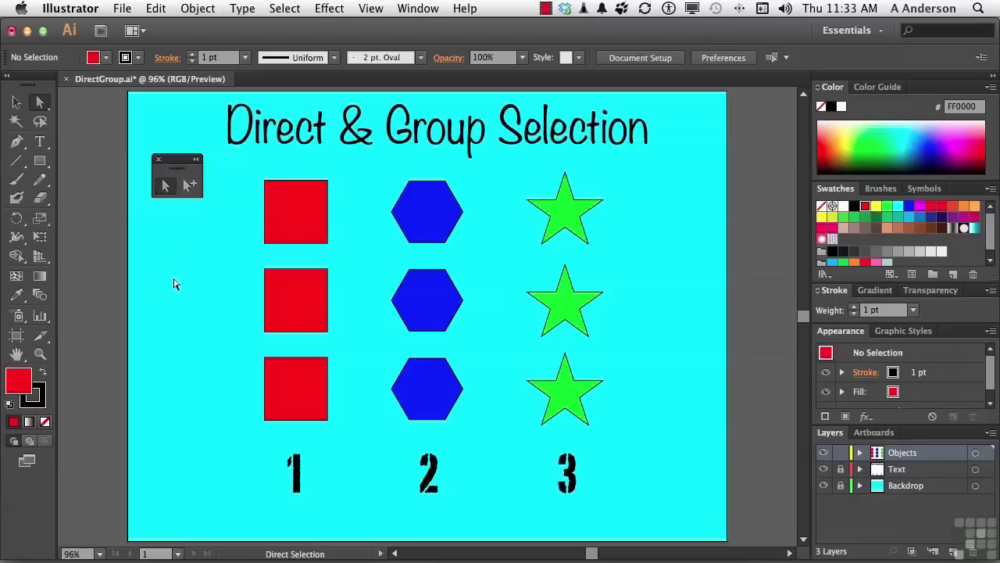
With Group Selection, click the top red square twice to expand from the square to its column group
{"action": "left_click", "coordinate": [192, 187]}
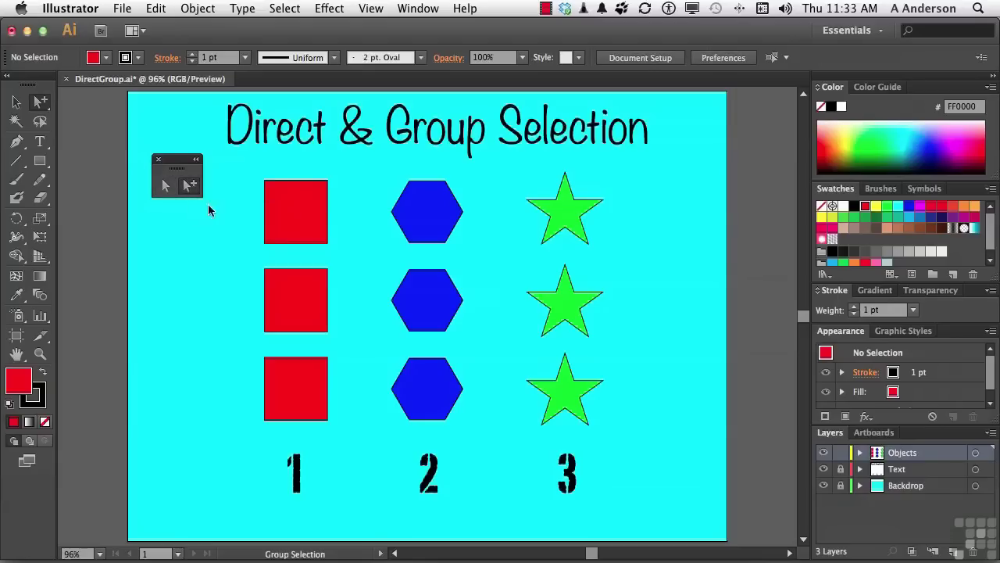
{"action": "left_click", "coordinate": [309, 220]}
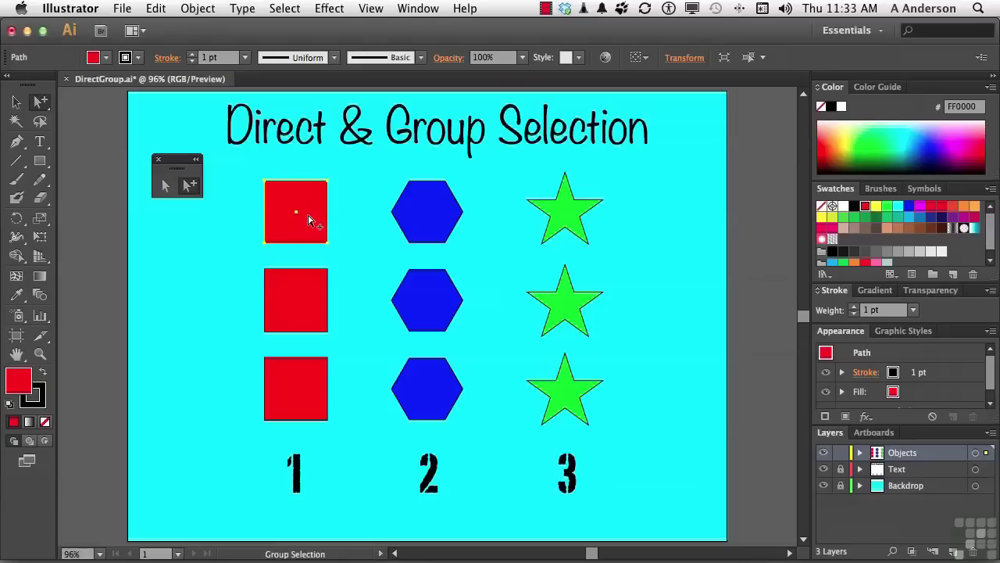
{"action": "left_click", "coordinate": [309, 220]}
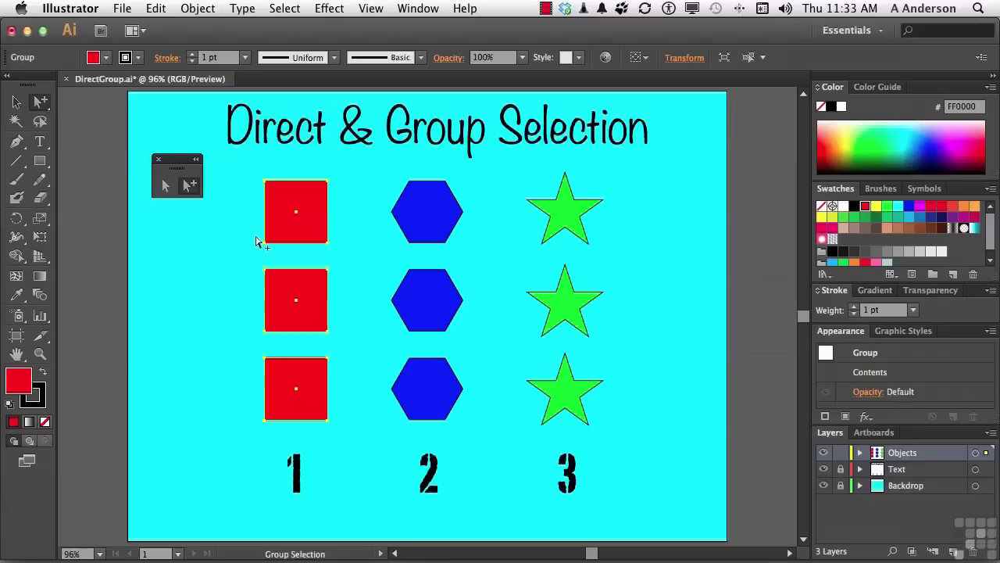
{"action": "left_click", "coordinate": [209, 278]}
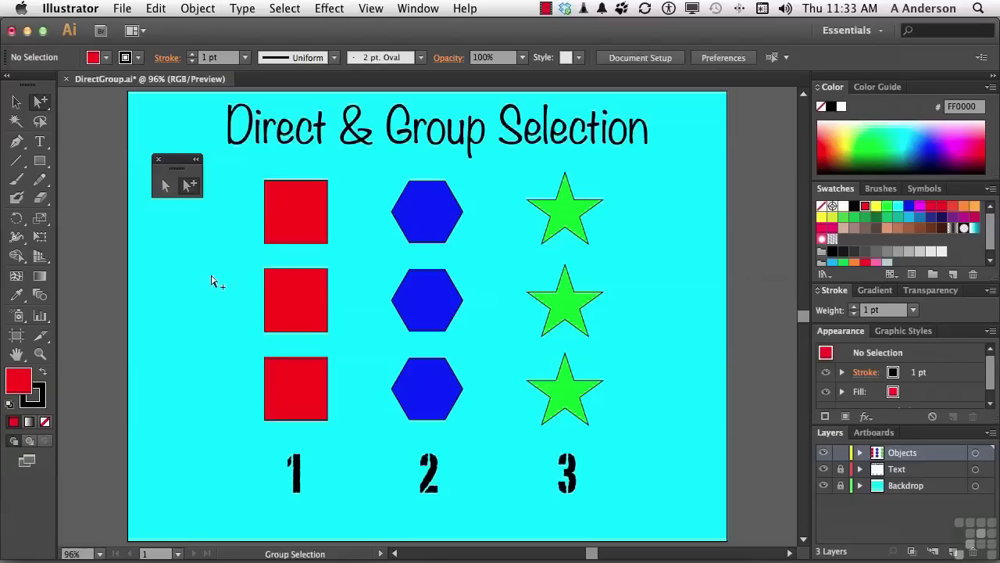
Repeat the two-click expansion on the middle red square, then marquee the top two squares
{"action": "left_click", "coordinate": [311, 319]}
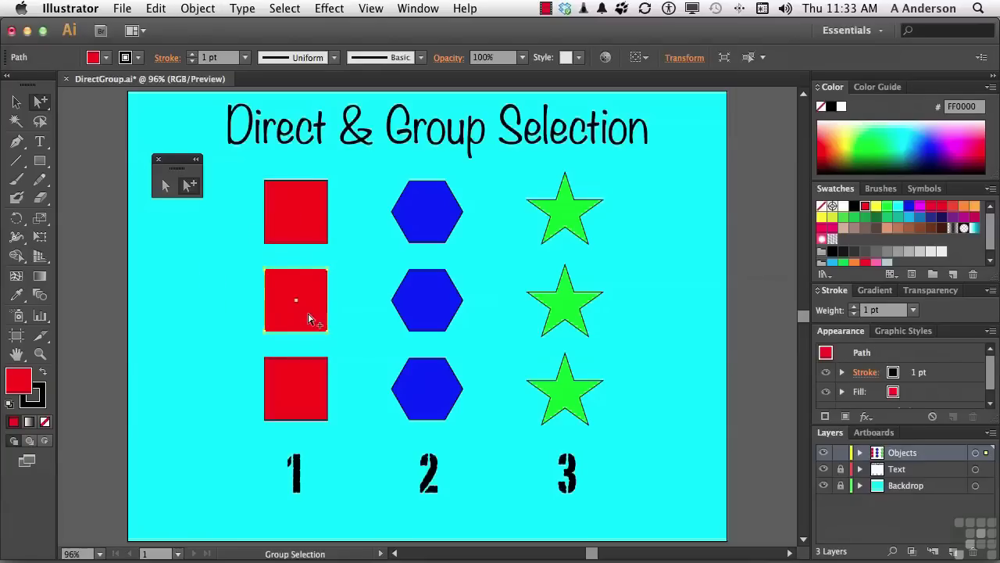
{"action": "left_click", "coordinate": [295, 318]}
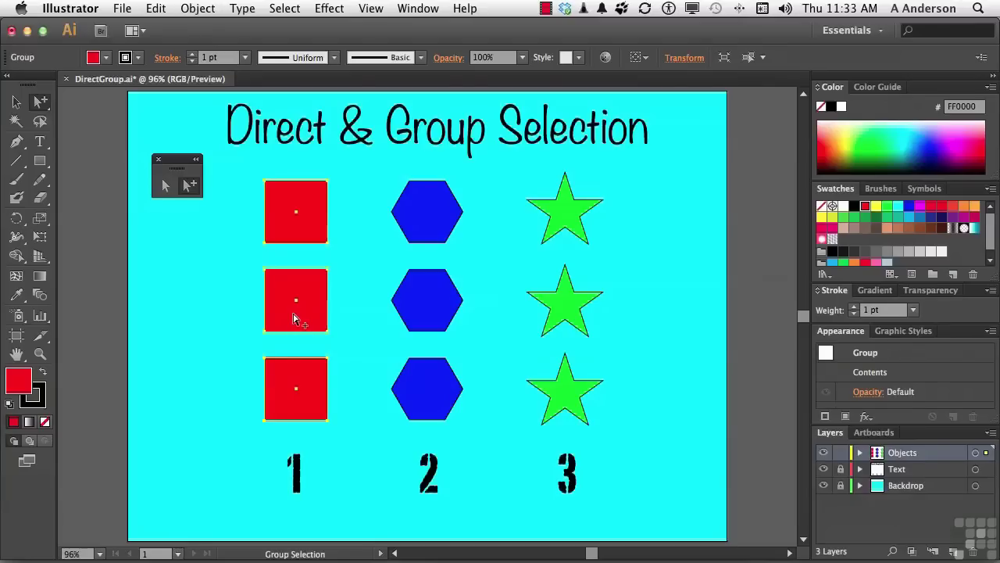
{"action": "left_click", "coordinate": [207, 299]}
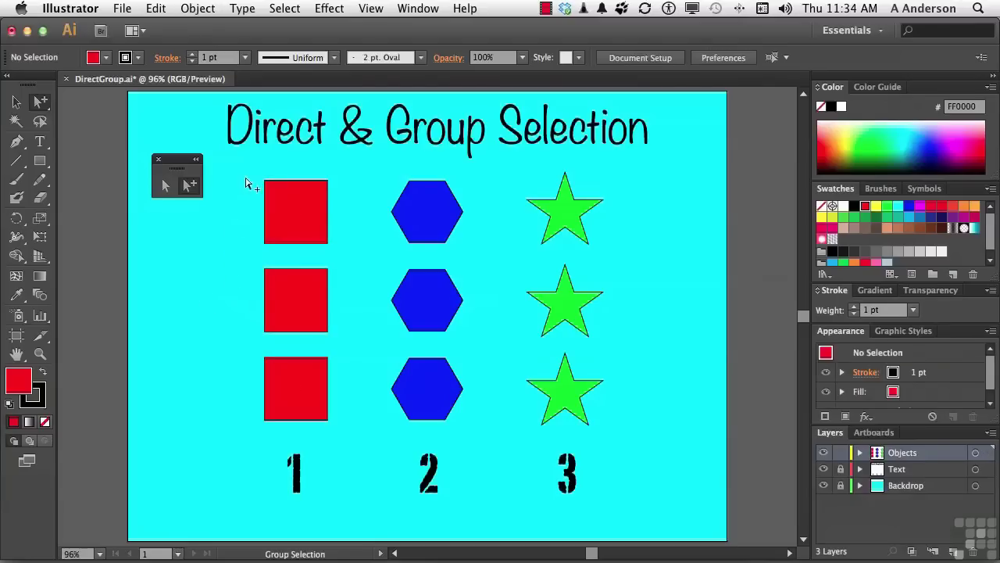
{"action": "left_click_drag", "start_coordinate": [248, 171], "coordinate": [386, 339]}
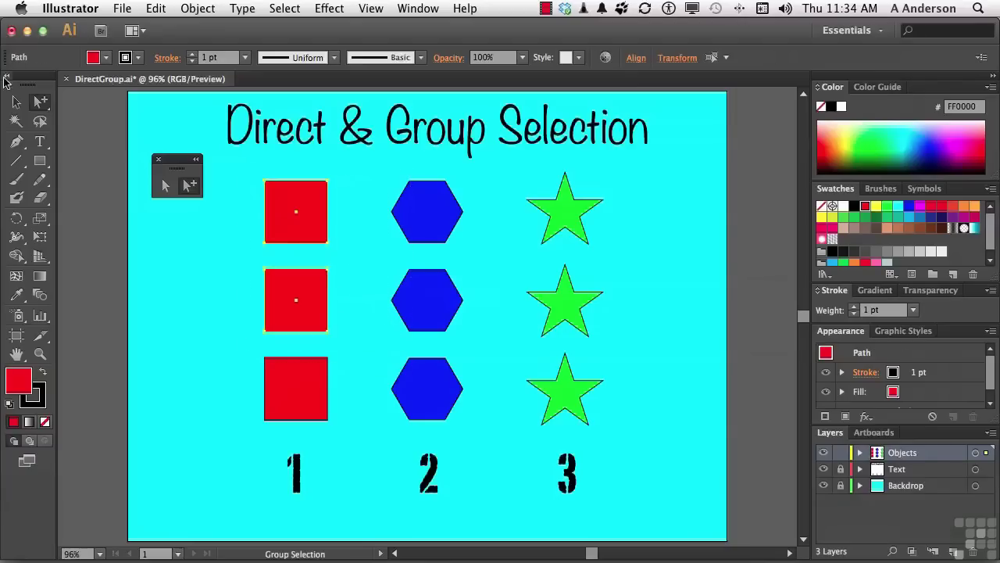
Group the red squares group together with the blue hexagons group
{"action": "left_click", "coordinate": [15, 101]}
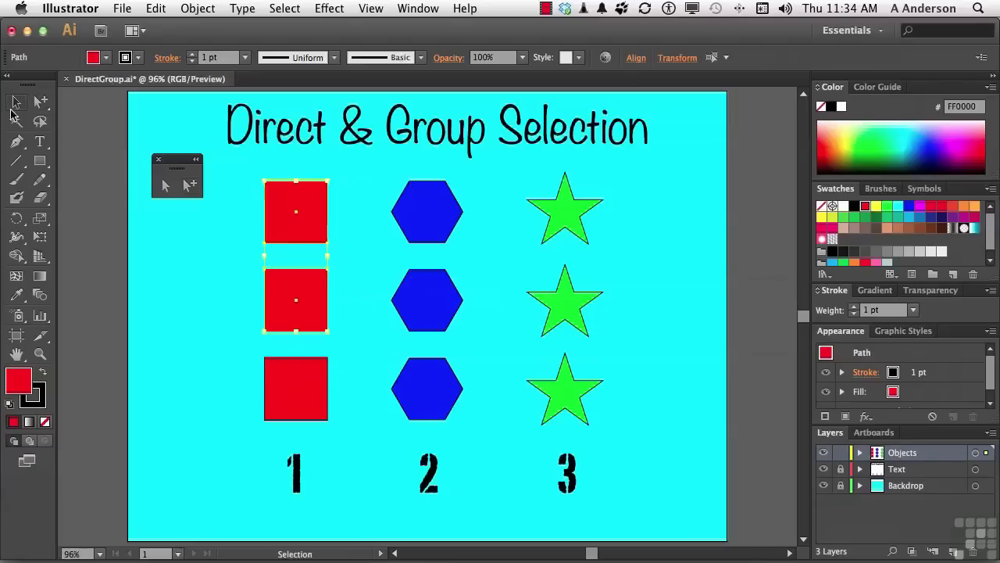
{"action": "left_click", "coordinate": [231, 249]}
{"action": "left_click", "coordinate": [280, 240]}
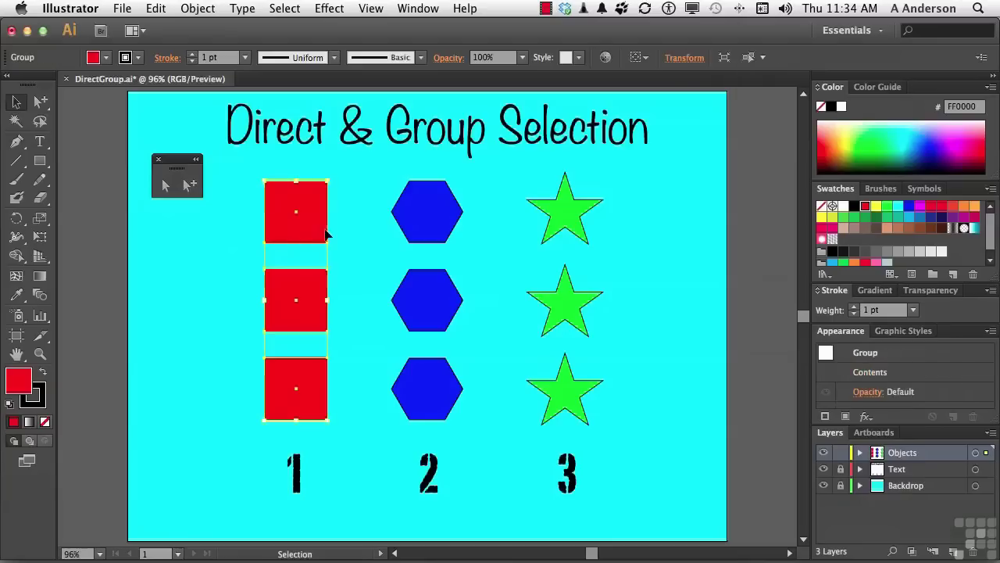
{"action": "left_click", "coordinate": [418, 224], "text": "shift"}
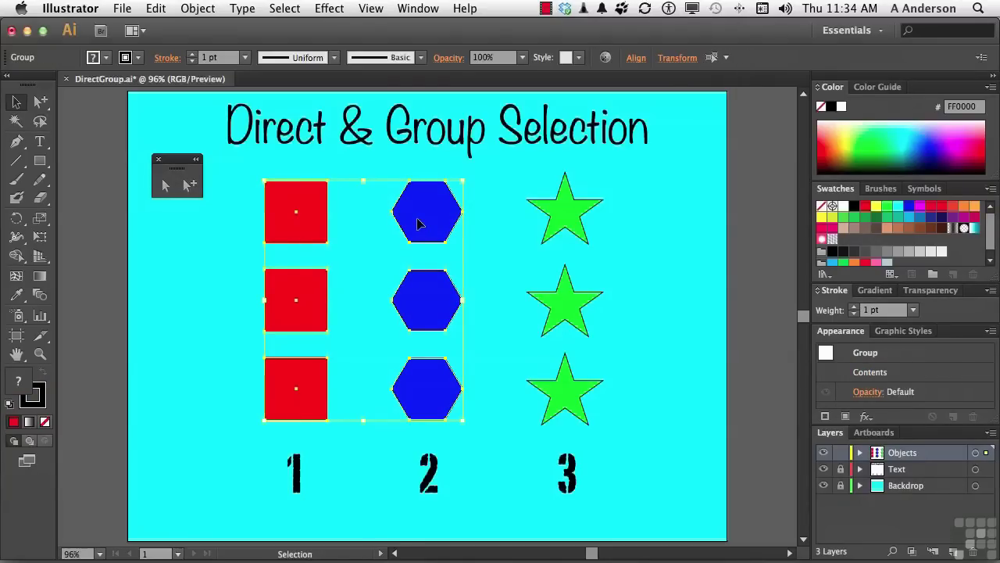
{"action": "left_click", "coordinate": [198, 8]}
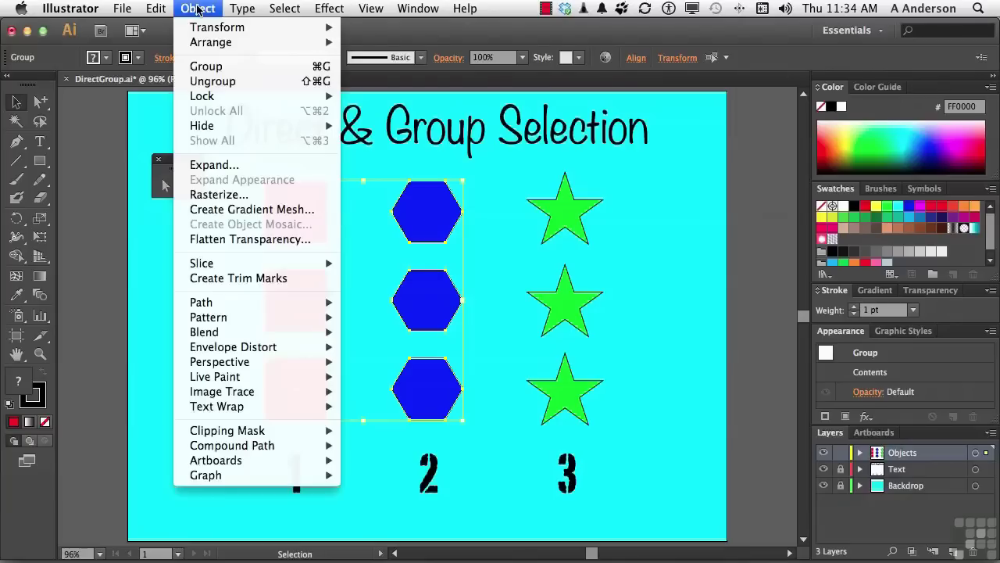
{"action": "left_click", "coordinate": [207, 71]}
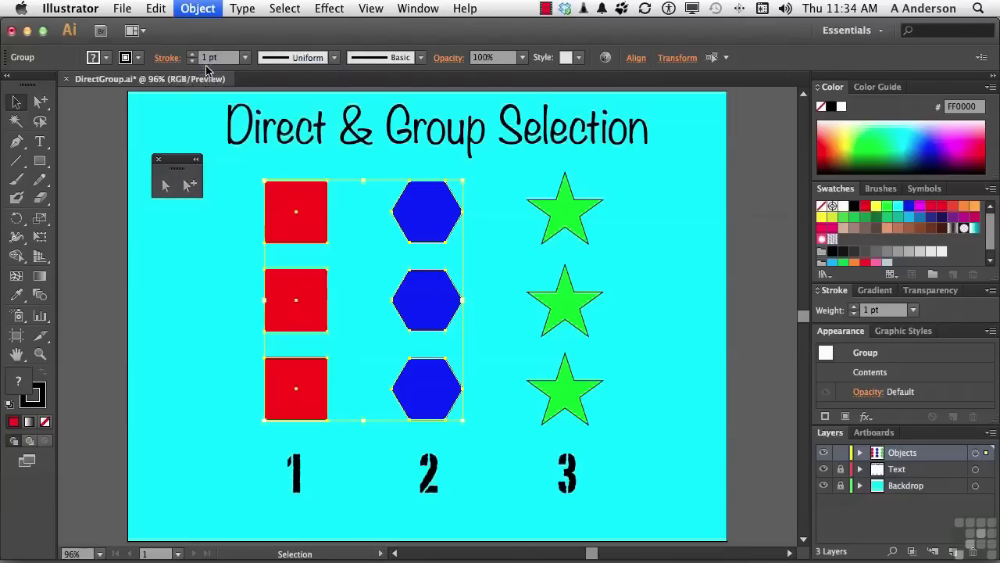
Add the green stars and group everything into one nested group, then deselect
{"action": "left_click", "coordinate": [567, 219], "text": "shift"}
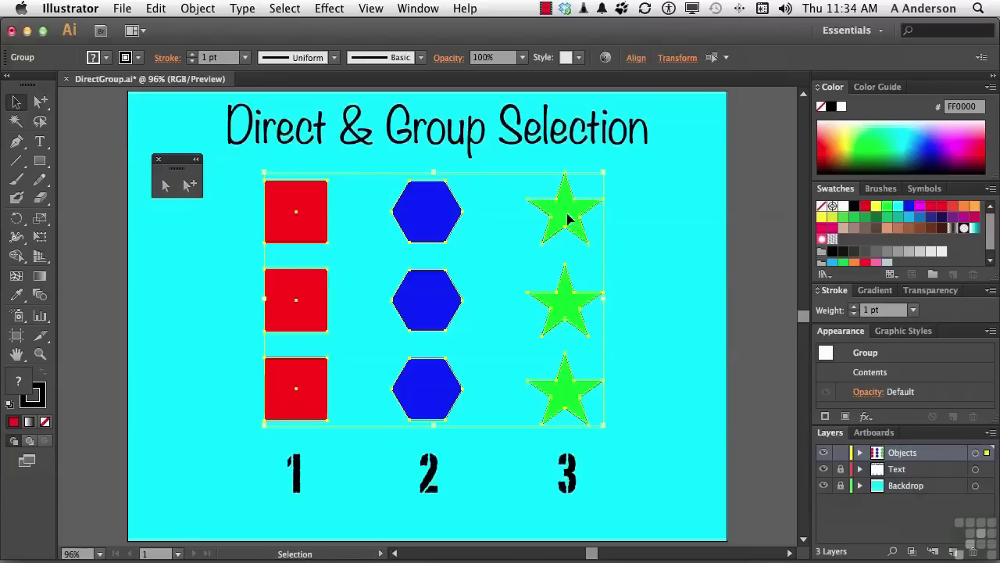
{"action": "left_click", "coordinate": [198, 8]}
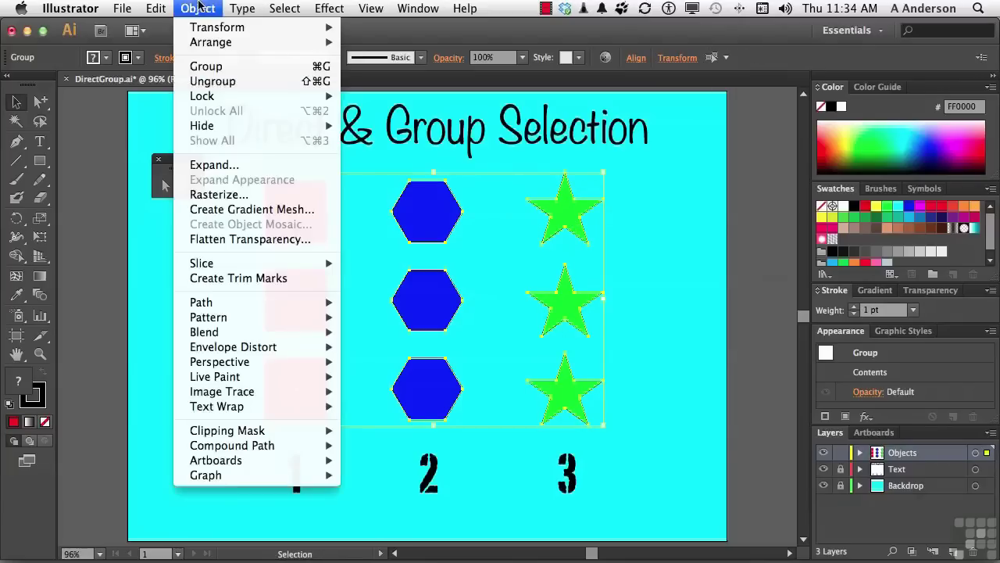
{"action": "left_click", "coordinate": [207, 70]}
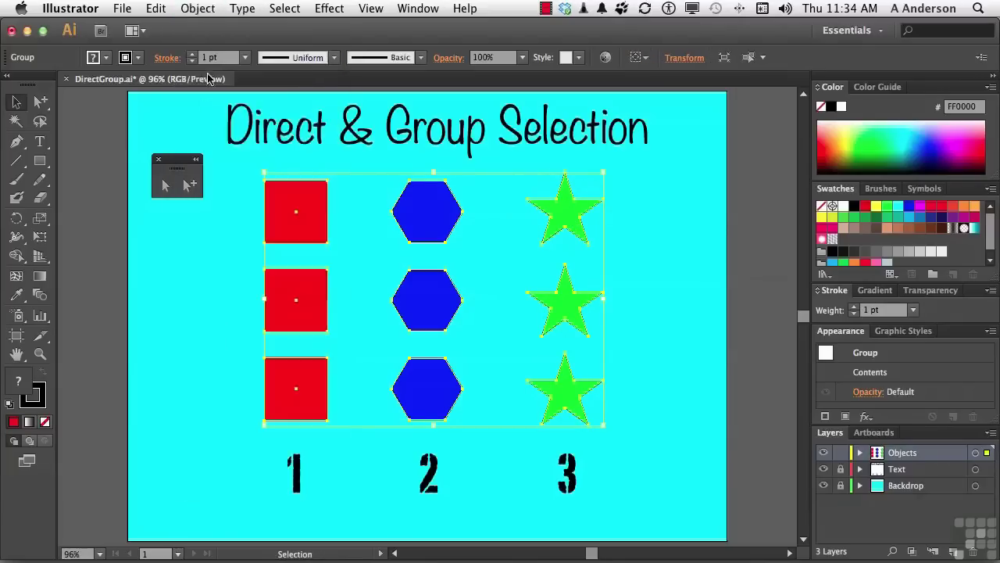
{"action": "left_click", "coordinate": [177, 293]}
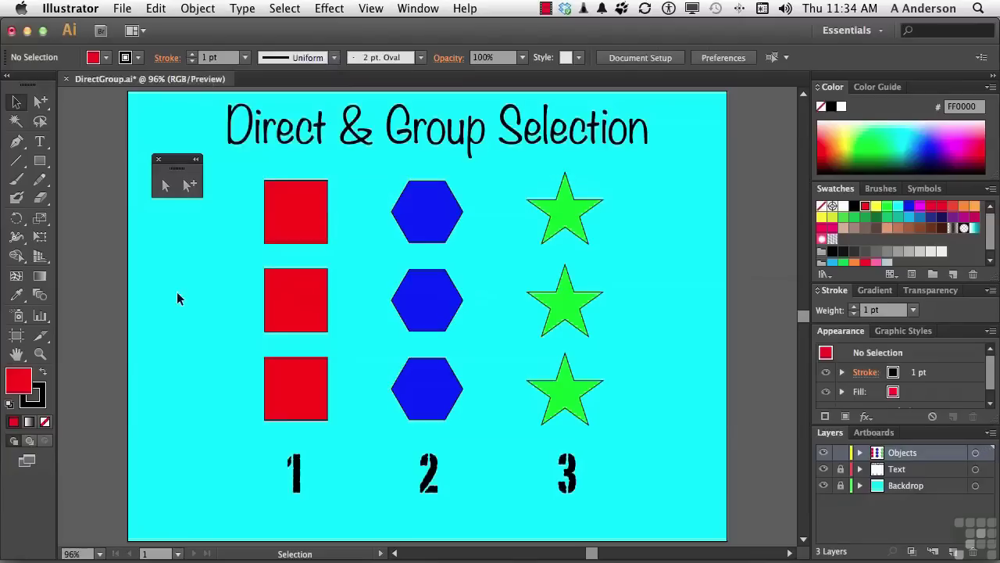
Select the top and then the middle hexagon individually with Direct Selection, then deselect
{"action": "left_click", "coordinate": [165, 188]}
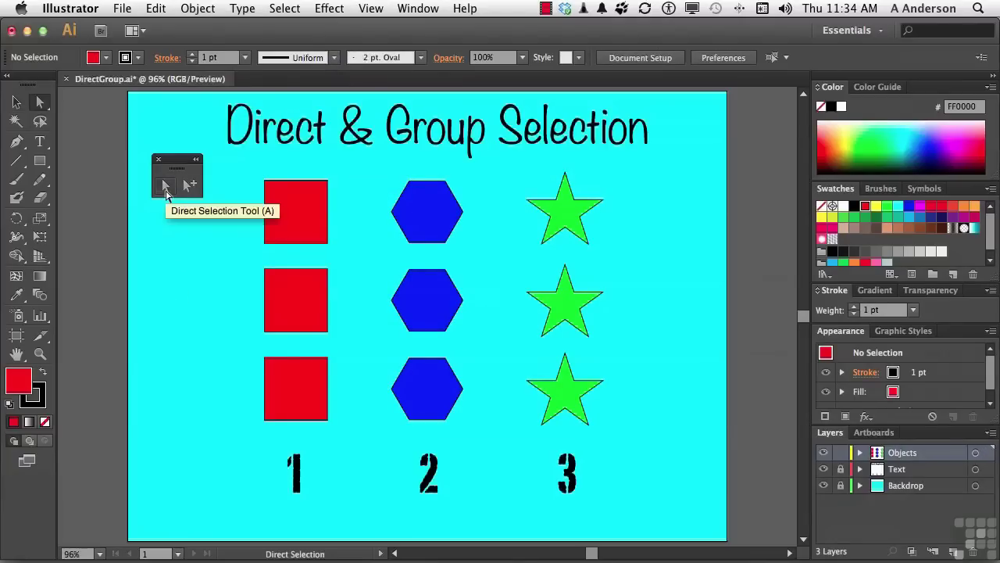
{"action": "left_click", "coordinate": [405, 218]}
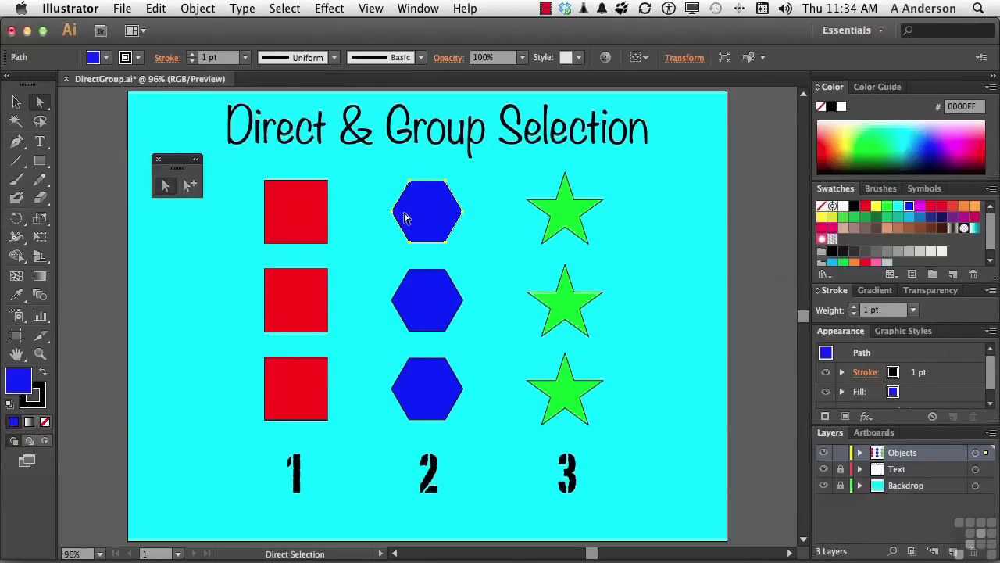
{"action": "left_click", "coordinate": [416, 297]}
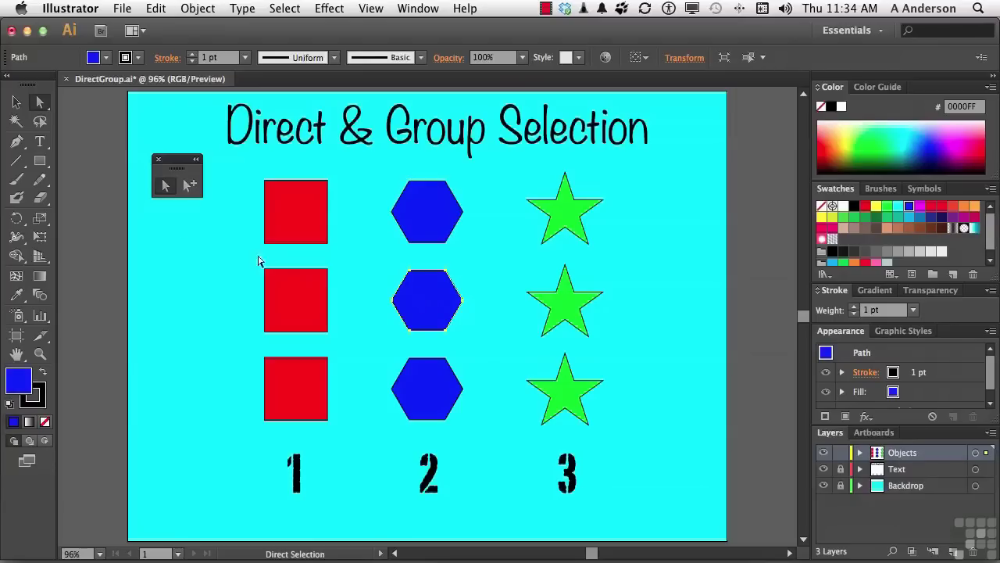
{"action": "left_click", "coordinate": [179, 246]}
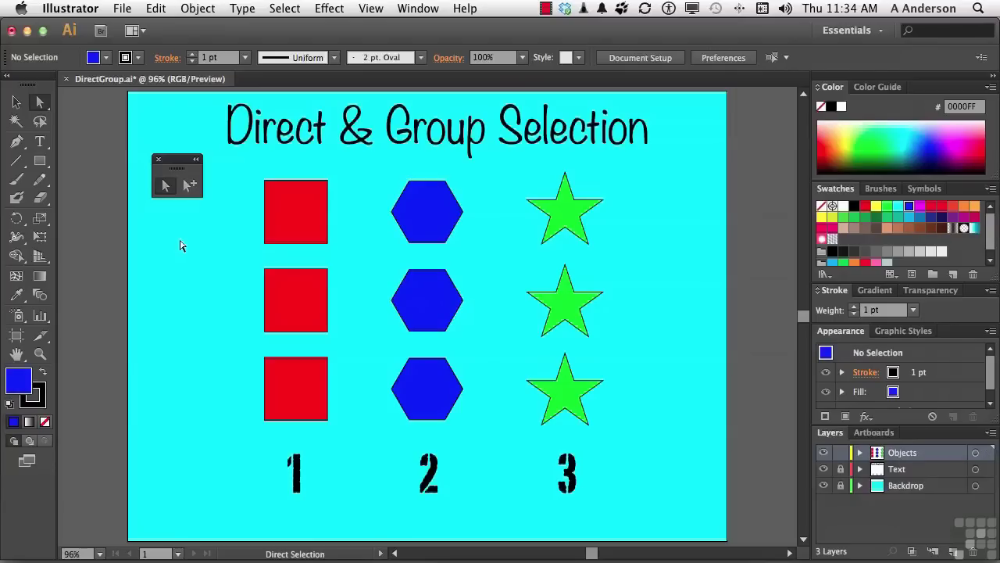
With Group Selection, widen from the top red square to all squares, squares-plus-hexagons, and the whole group
{"action": "left_click", "coordinate": [190, 185]}
{"action": "left_click", "coordinate": [287, 225]}
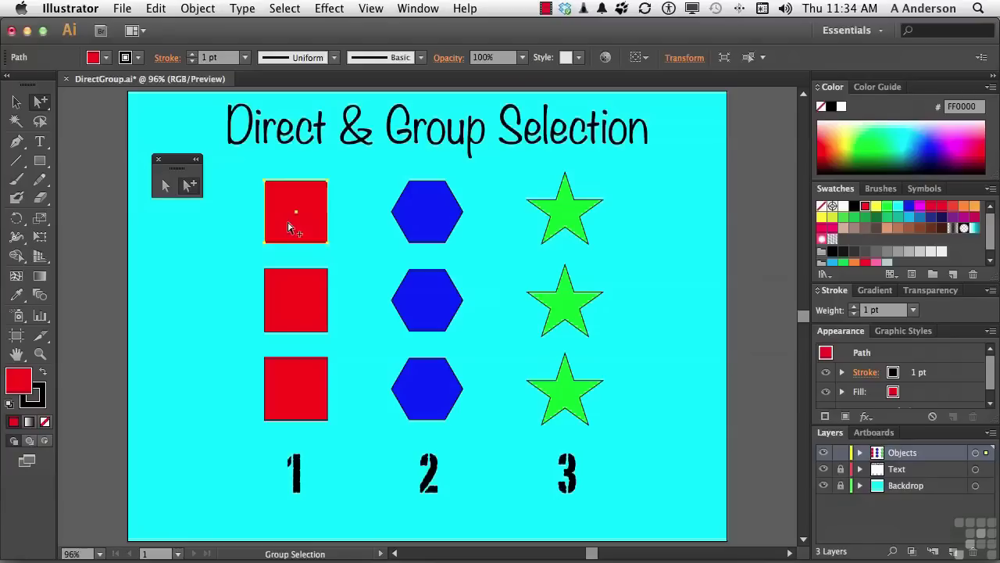
{"action": "left_click", "coordinate": [287, 225]}
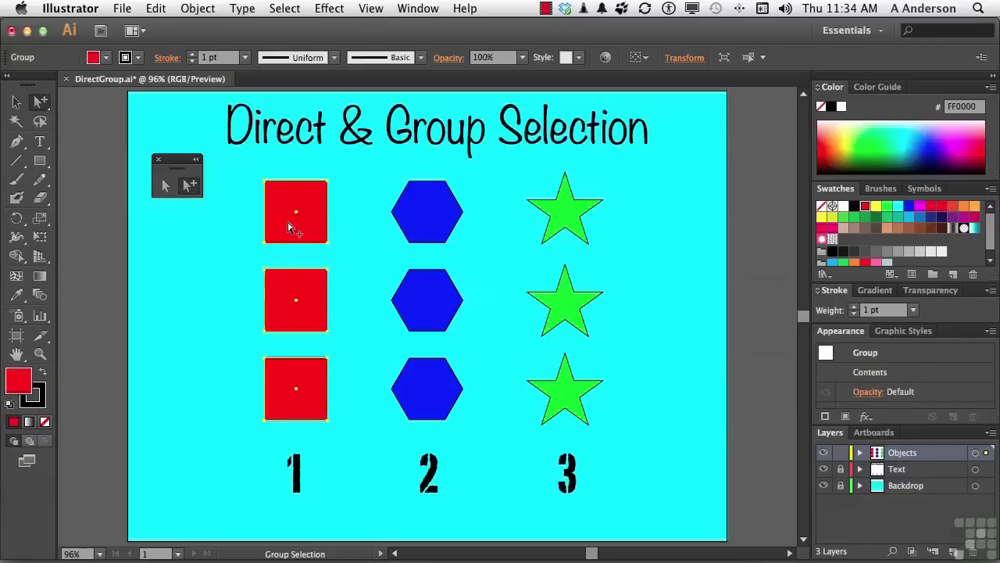
{"action": "left_click", "coordinate": [287, 225]}
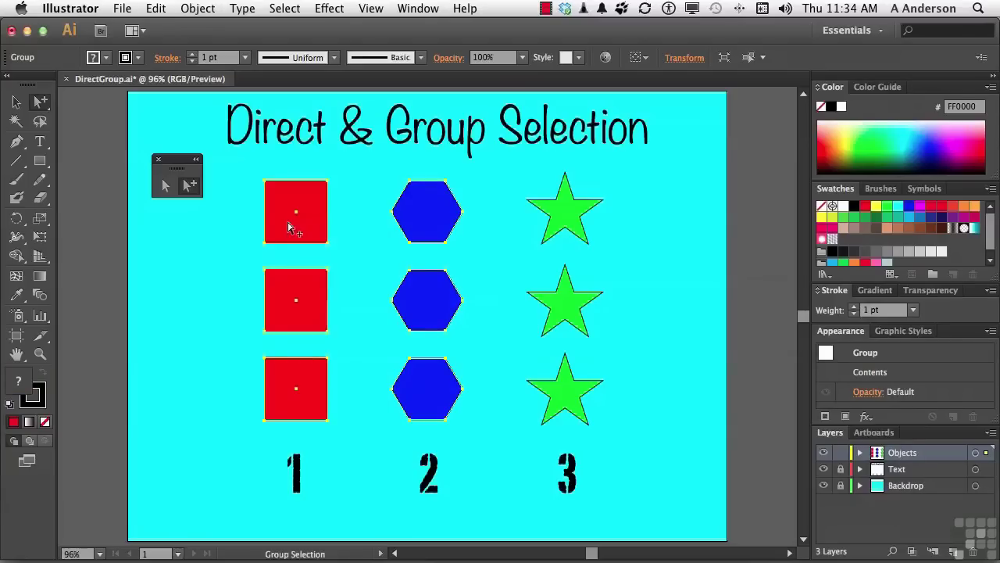
{"action": "left_click", "coordinate": [287, 225]}
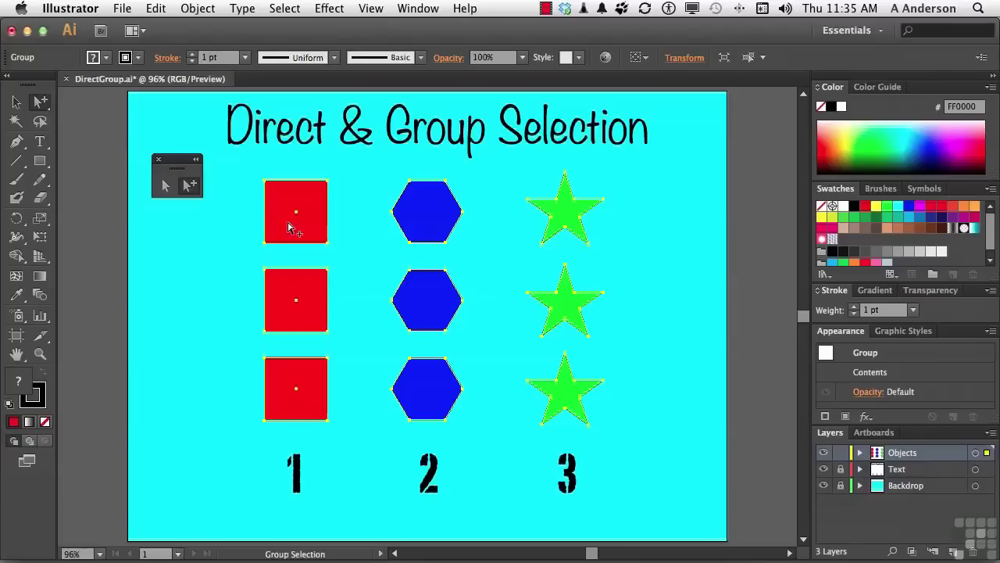
{"action": "left_click", "coordinate": [205, 8]}
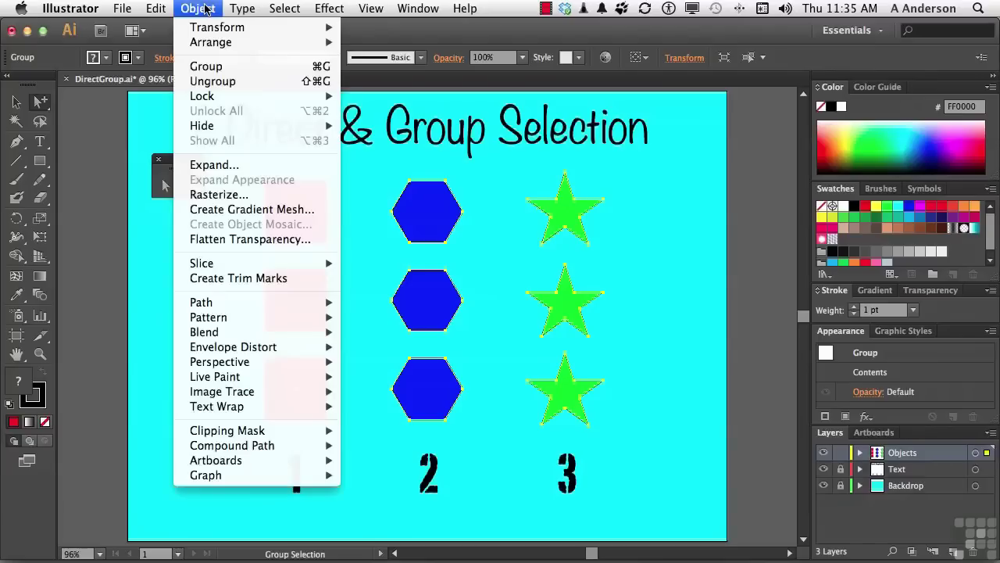
Ungroup the outermost group, then select the squares-and-hexagons group and ungroup it too
{"action": "left_click", "coordinate": [212, 81]}
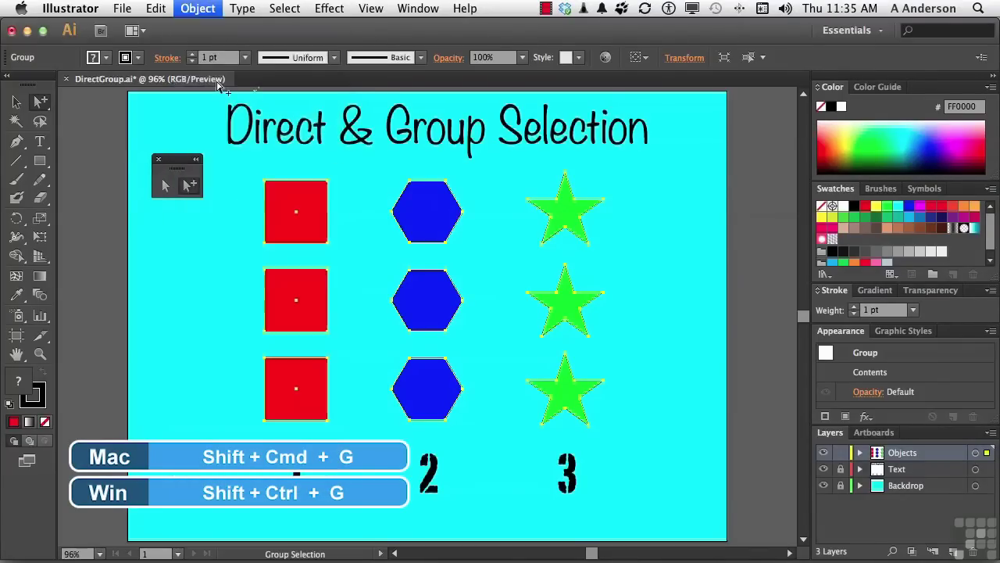
{"action": "left_click", "coordinate": [219, 286]}
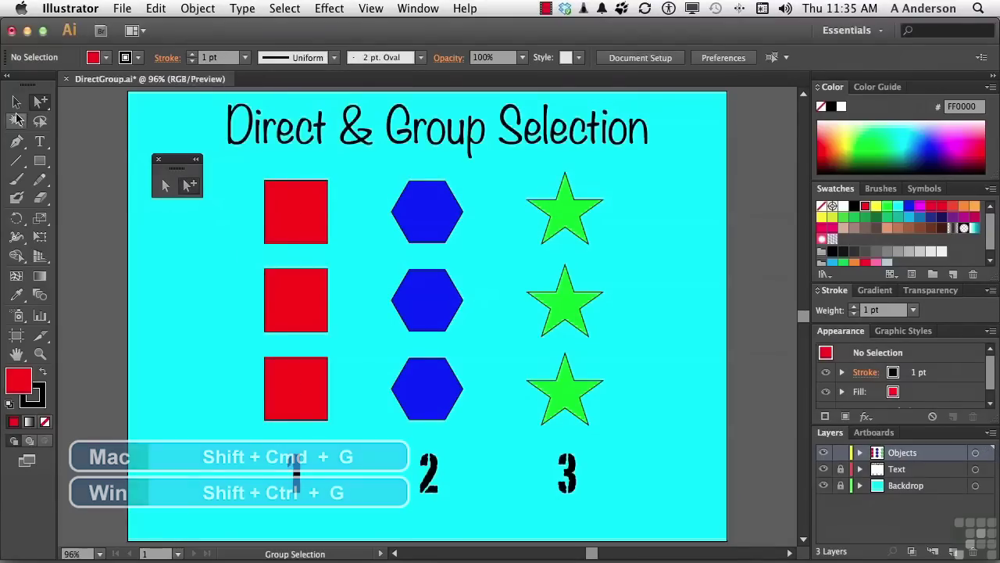
{"action": "left_click", "coordinate": [17, 107]}
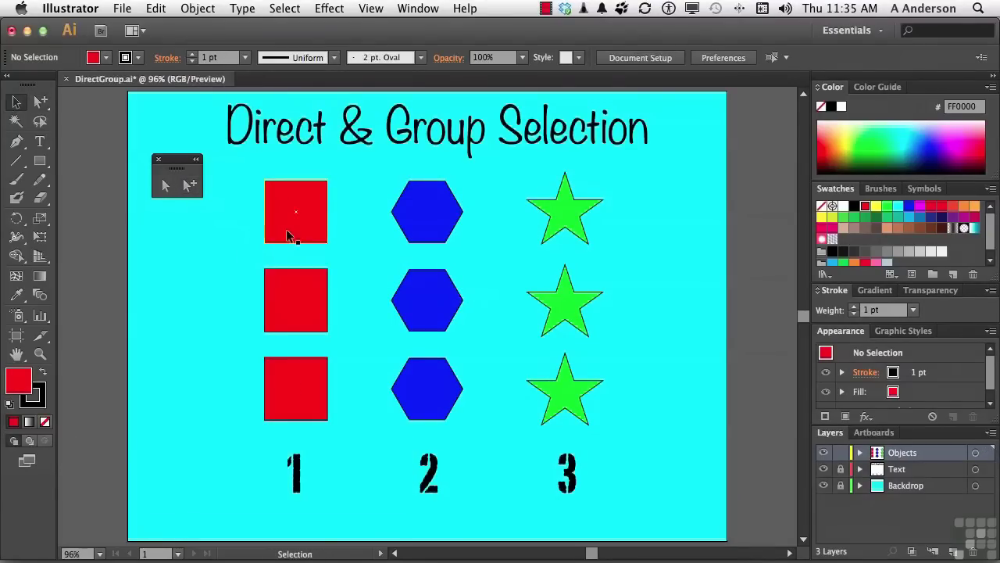
{"action": "left_click", "coordinate": [280, 208]}
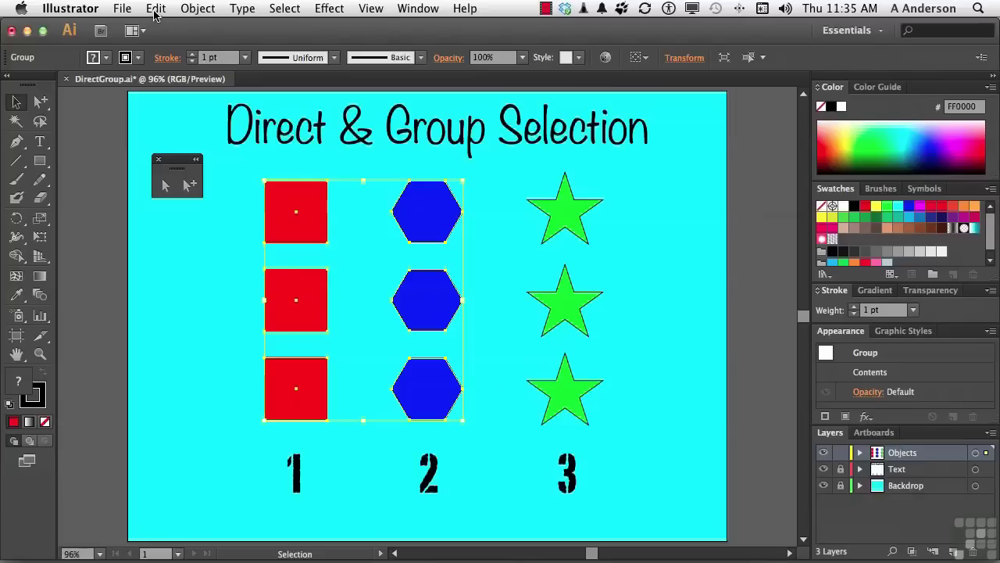
{"action": "left_click", "coordinate": [195, 10]}
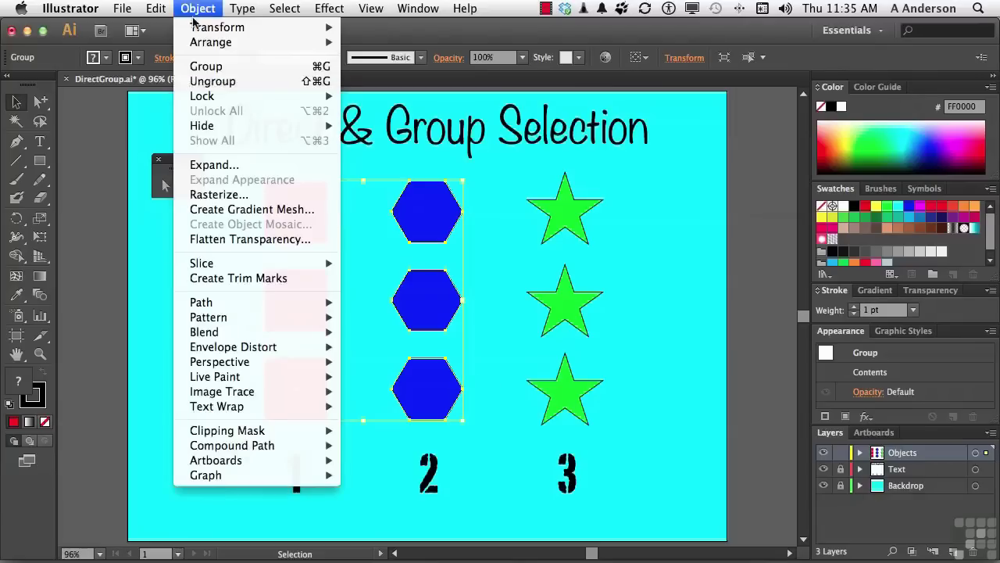
{"action": "left_click", "coordinate": [205, 81]}
Verify the red squares, blue hexagons and green stars each form their own column group
{"action": "left_click", "coordinate": [195, 324]}
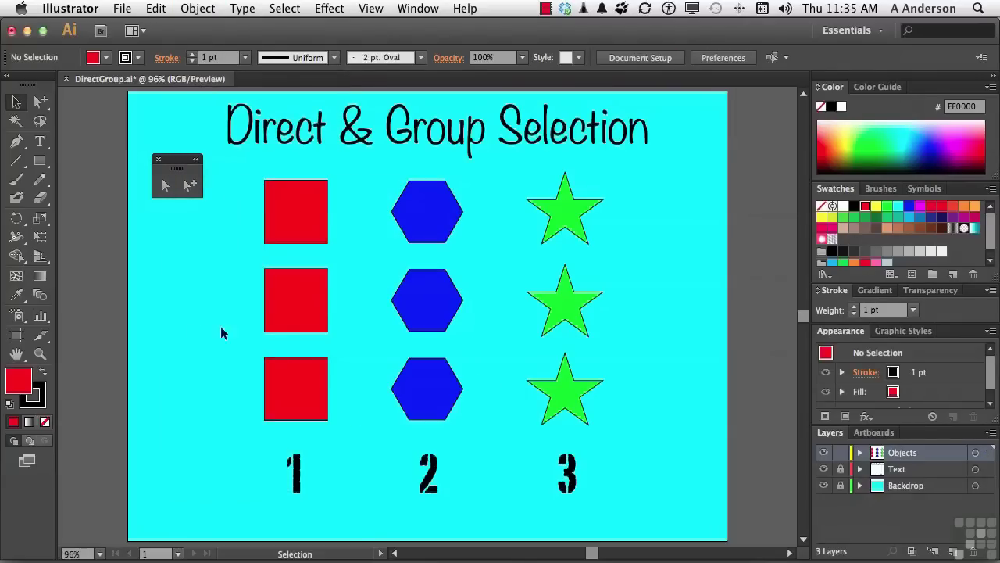
{"action": "left_click", "coordinate": [290, 329]}
{"action": "left_click", "coordinate": [421, 325]}
{"action": "left_click", "coordinate": [564, 320]}
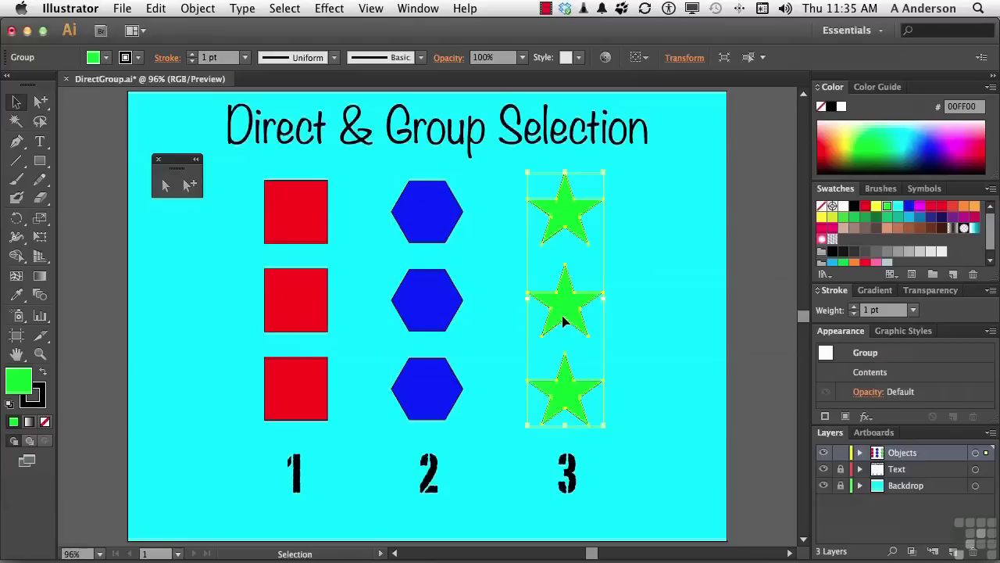